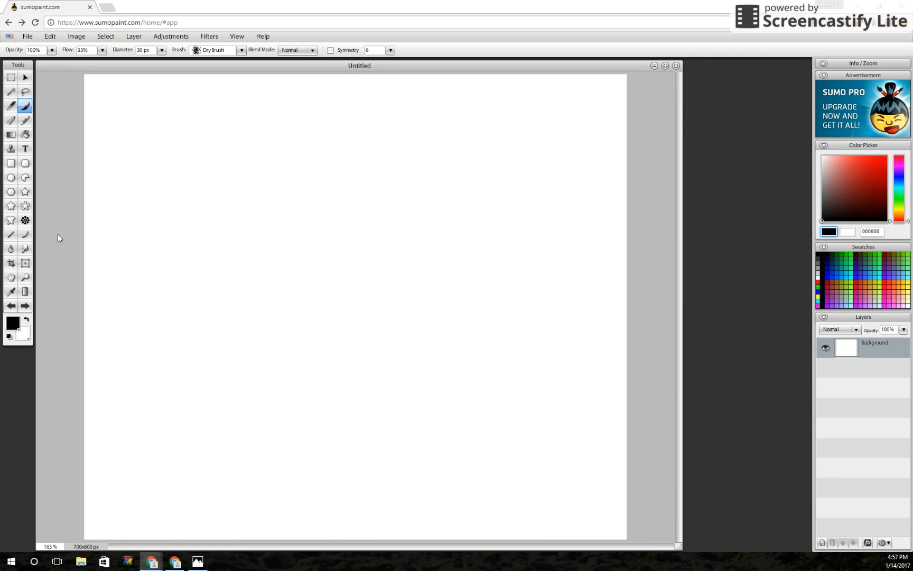
Cover the whole canvas with a rectangle filled with the green-to-grey gradient.
{"action": "left_click", "coordinate": [10, 165]}
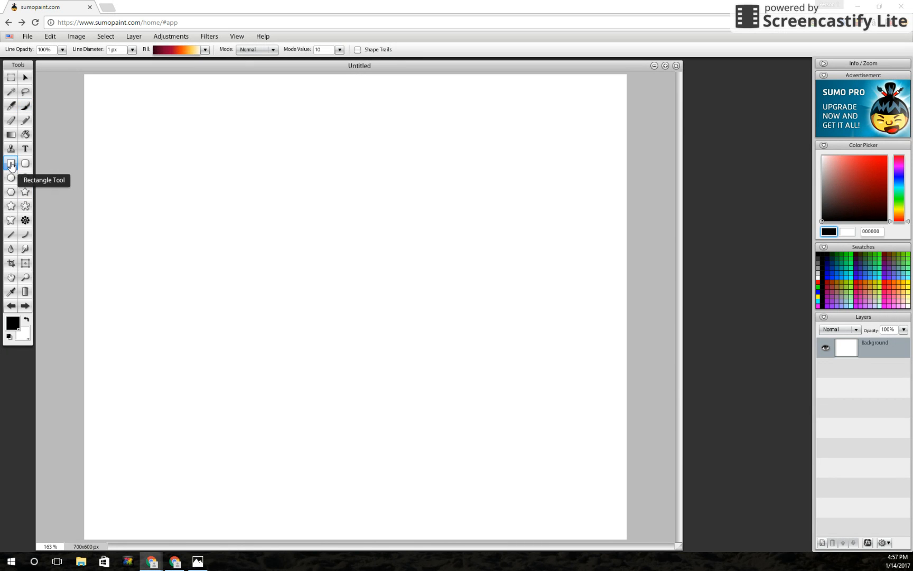
{"action": "left_click", "coordinate": [205, 50]}
{"action": "left_click", "coordinate": [193, 86]}
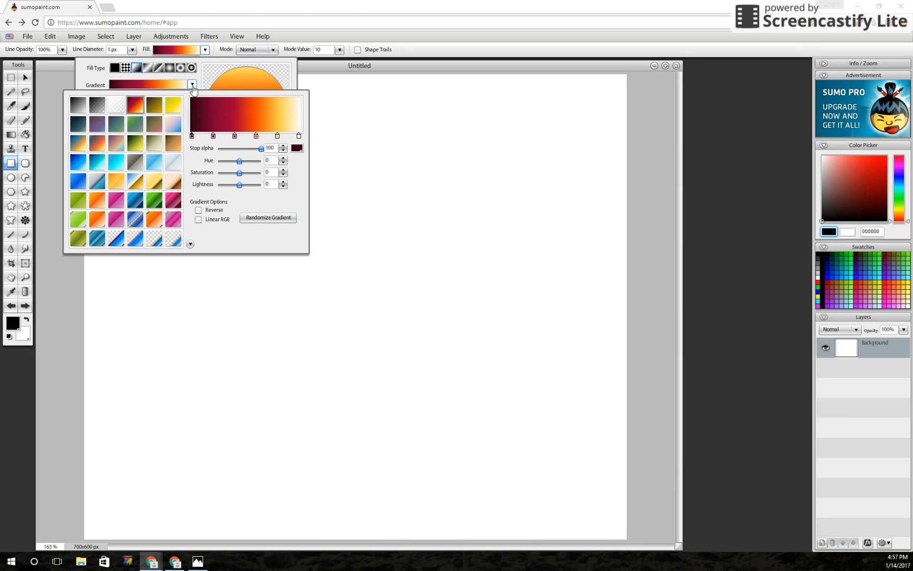
{"action": "left_click", "coordinate": [136, 125]}
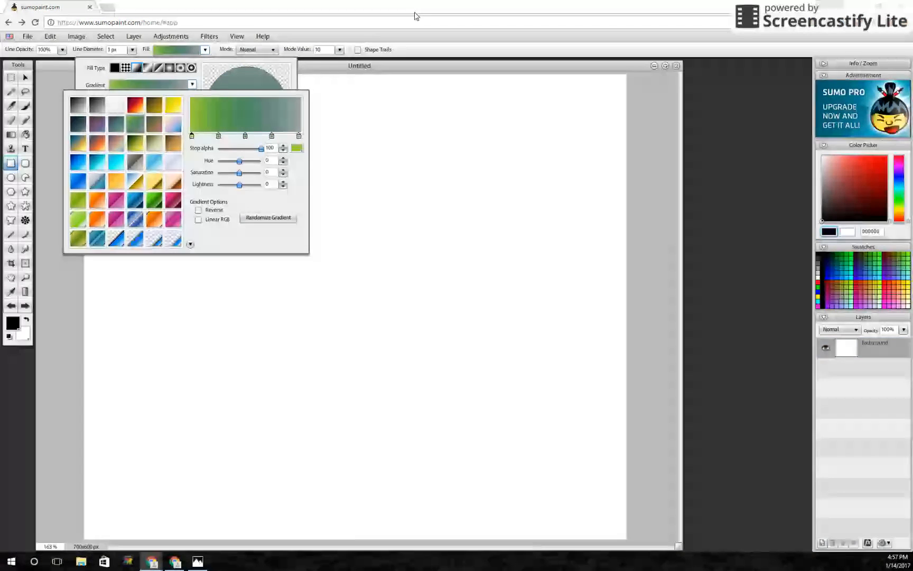
{"action": "left_click", "coordinate": [435, 38]}
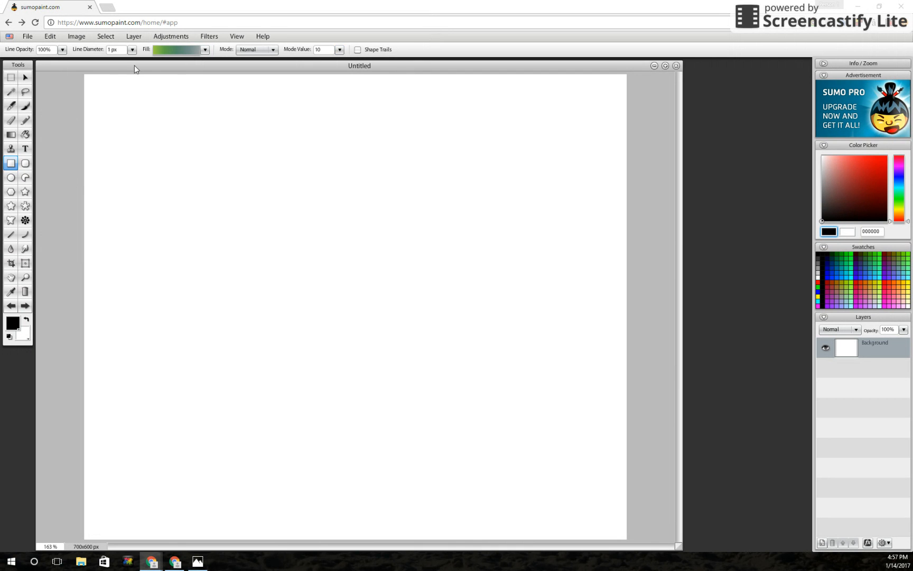
{"action": "mouse_move", "coordinate": [85, 74]}
{"action": "left_mouse_down"}
{"action": "mouse_move", "coordinate": [415, 315]}
{"action": "mouse_move", "coordinate": [621, 551]}
{"action": "mouse_move", "coordinate": [633, 545]}
{"action": "left_mouse_up"}
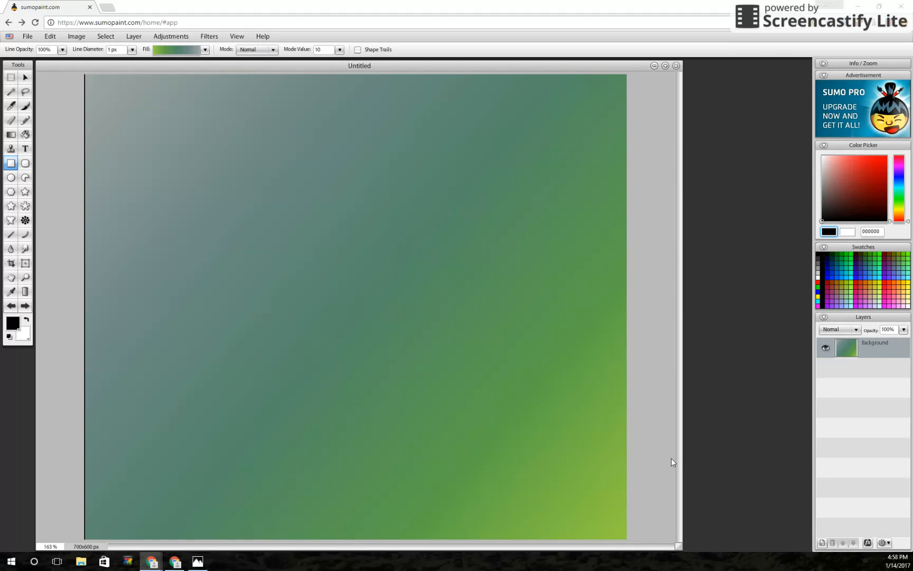
Add a new layer and draw a small circle with the brown-purple-blue gradient in the canvas's upper-left area.
{"action": "left_click", "coordinate": [823, 544]}
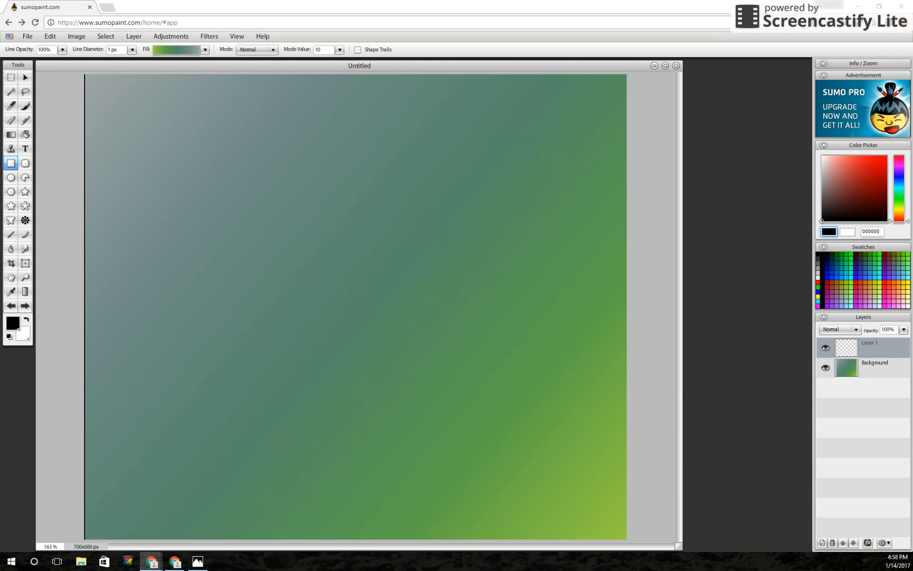
{"action": "left_click", "coordinate": [11, 178]}
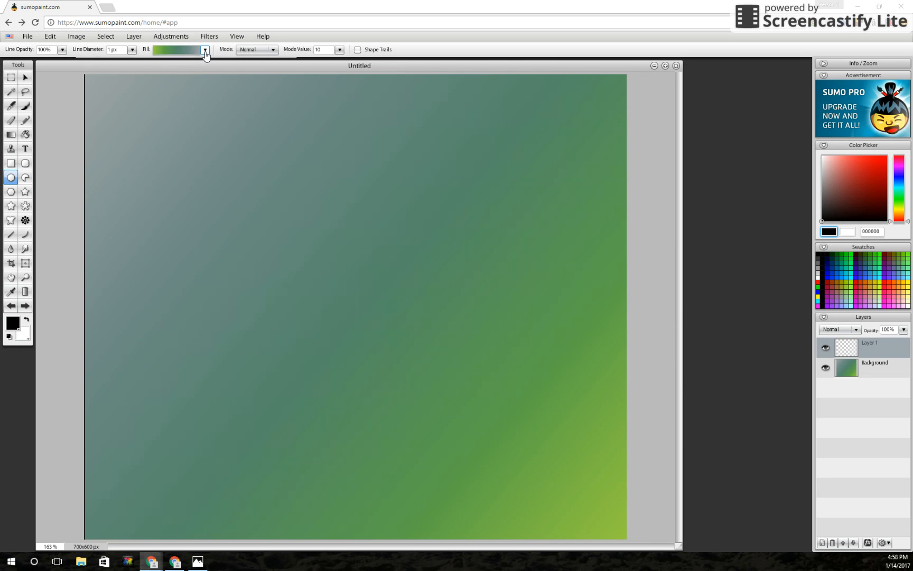
{"action": "left_click", "coordinate": [205, 50]}
{"action": "left_click", "coordinate": [192, 84]}
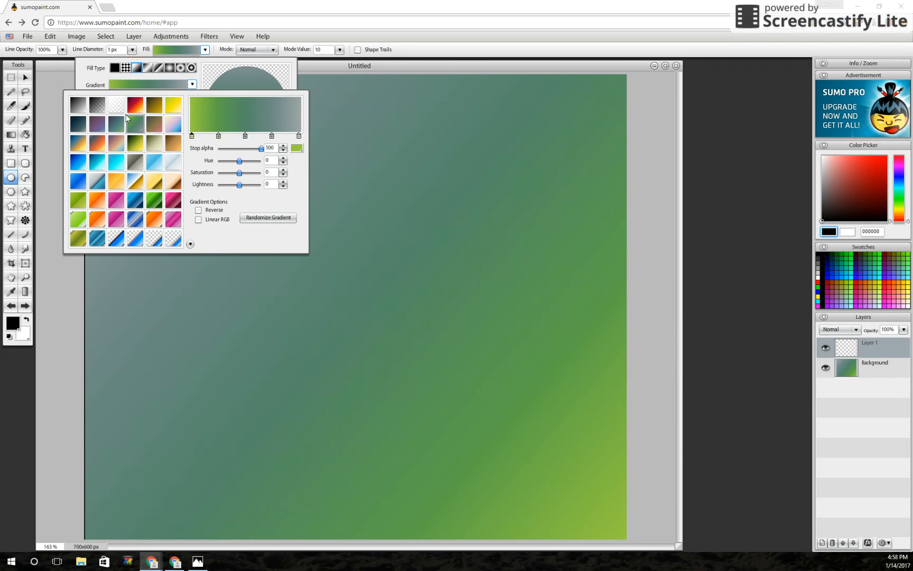
{"action": "left_click", "coordinate": [97, 123]}
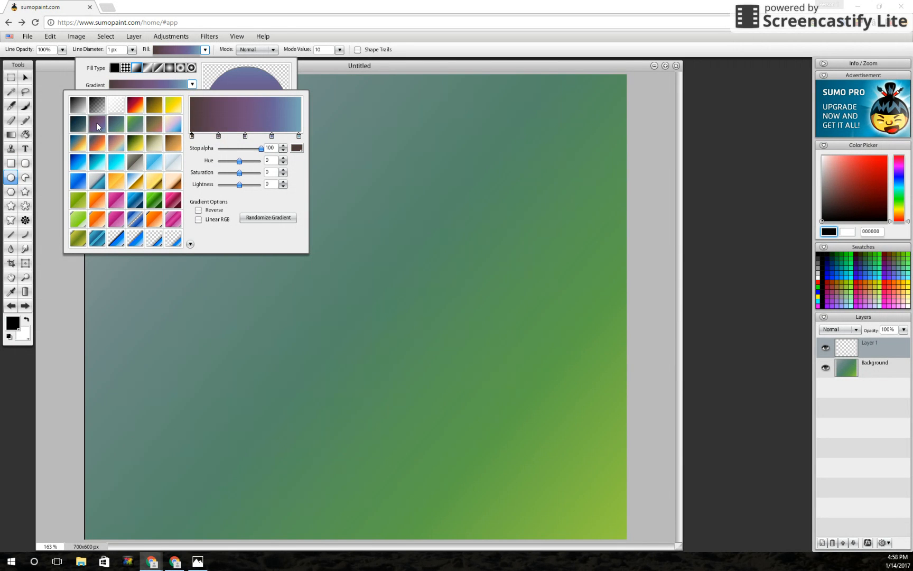
{"action": "left_click", "coordinate": [428, 42]}
{"action": "left_click_drag", "start_coordinate": [181, 161], "coordinate": [221, 200]}
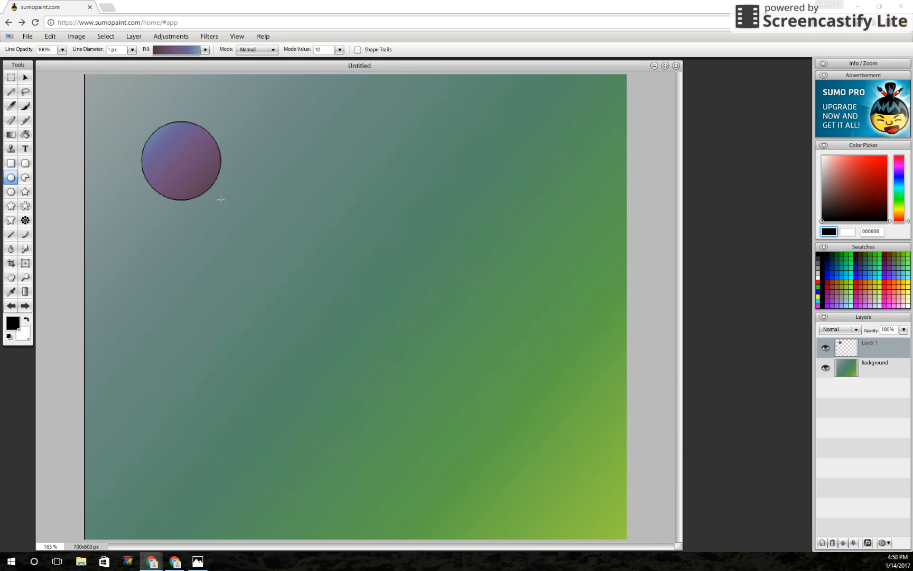
On another new layer, draw a larger circle with the cream-pink-blue gradient and move it to partly overlap the small circle's lower right.
{"action": "left_click", "coordinate": [823, 543]}
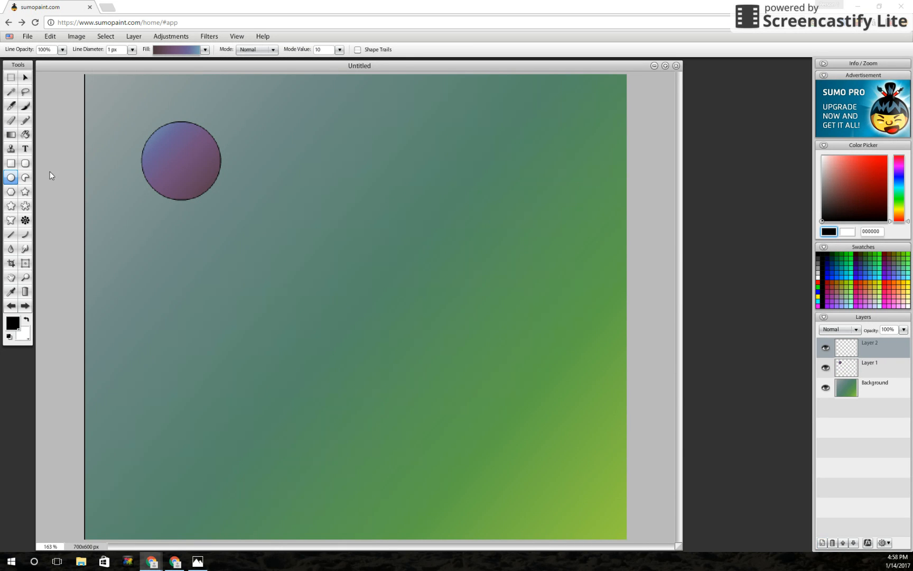
{"action": "left_click", "coordinate": [205, 49]}
{"action": "left_click", "coordinate": [192, 84]}
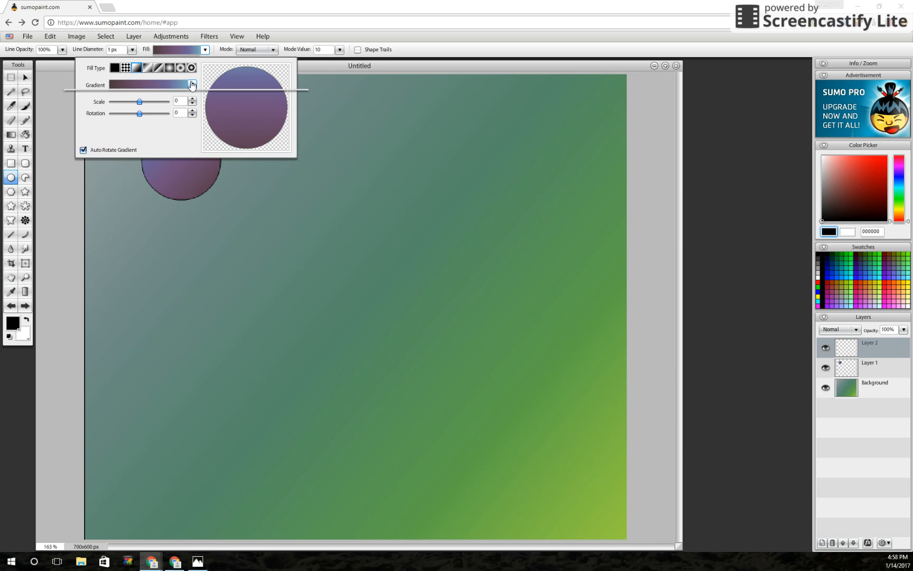
{"action": "left_click", "coordinate": [174, 123]}
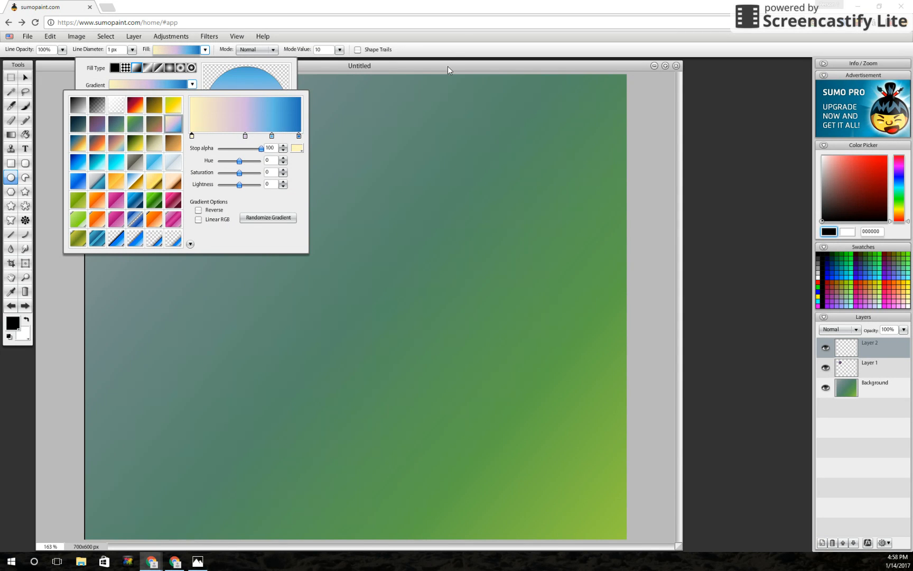
{"action": "left_click", "coordinate": [458, 36]}
{"action": "left_click_drag", "start_coordinate": [192, 181], "coordinate": [271, 254]}
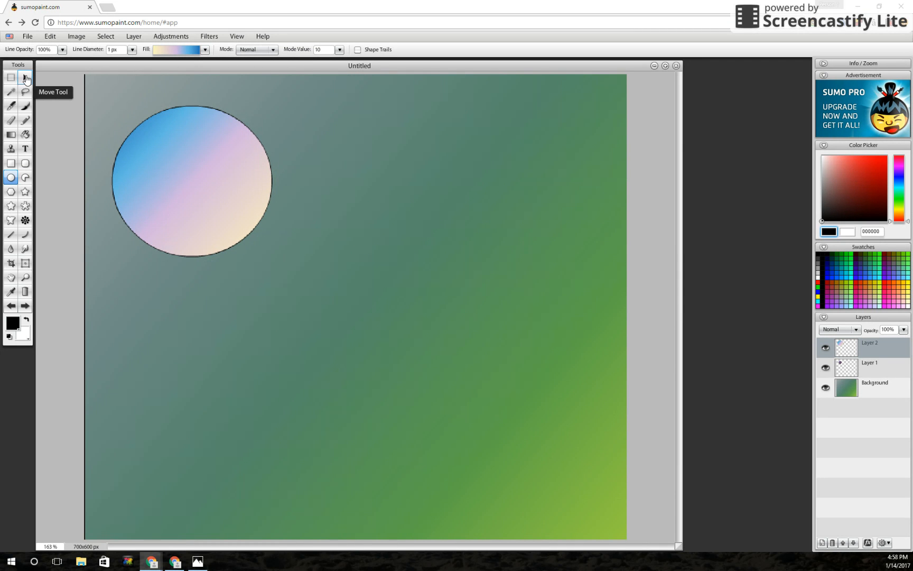
{"action": "left_click", "coordinate": [25, 78]}
{"action": "left_click_drag", "start_coordinate": [165, 183], "coordinate": [219, 234]}
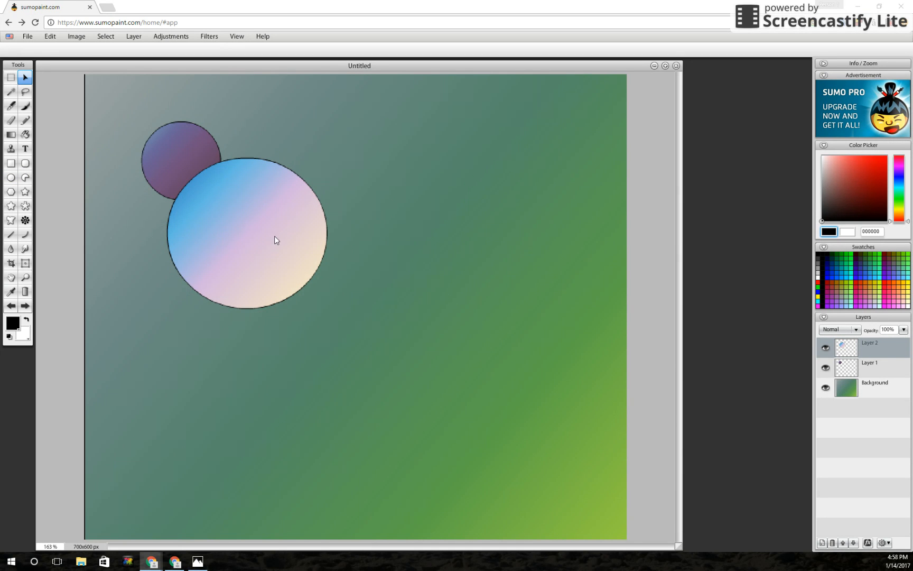
Add a third layer and draw a solid blue rectangle over the large circle's upper-right part.
{"action": "left_click", "coordinate": [822, 543]}
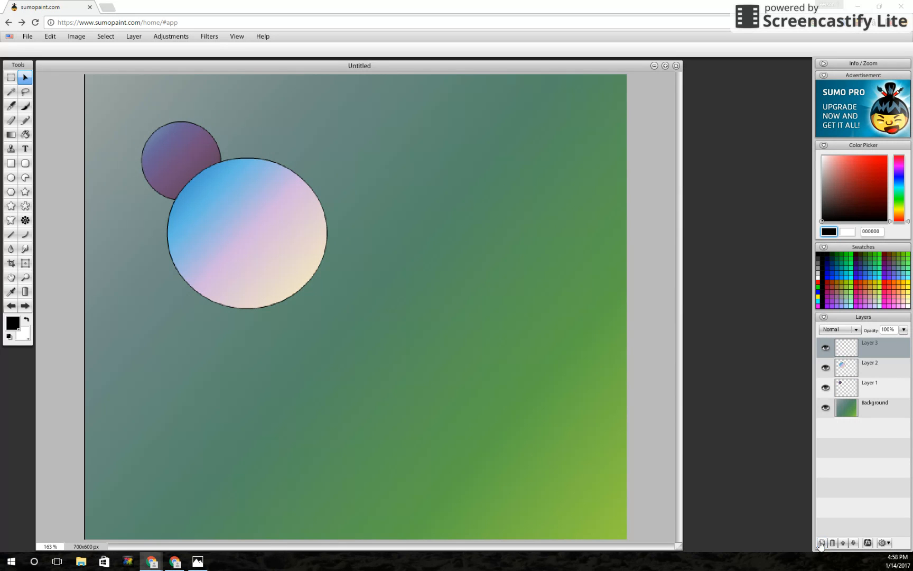
{"action": "left_click", "coordinate": [10, 163]}
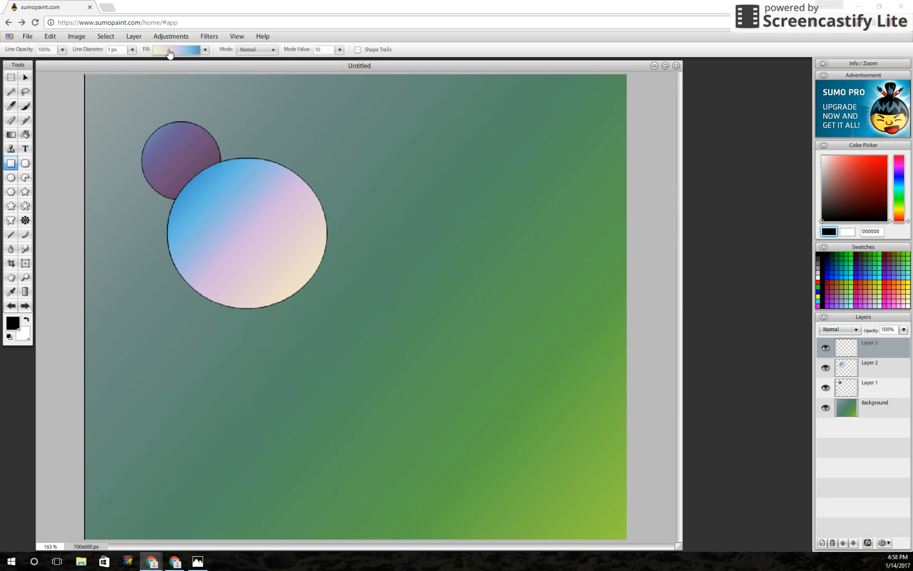
{"action": "left_click", "coordinate": [204, 51]}
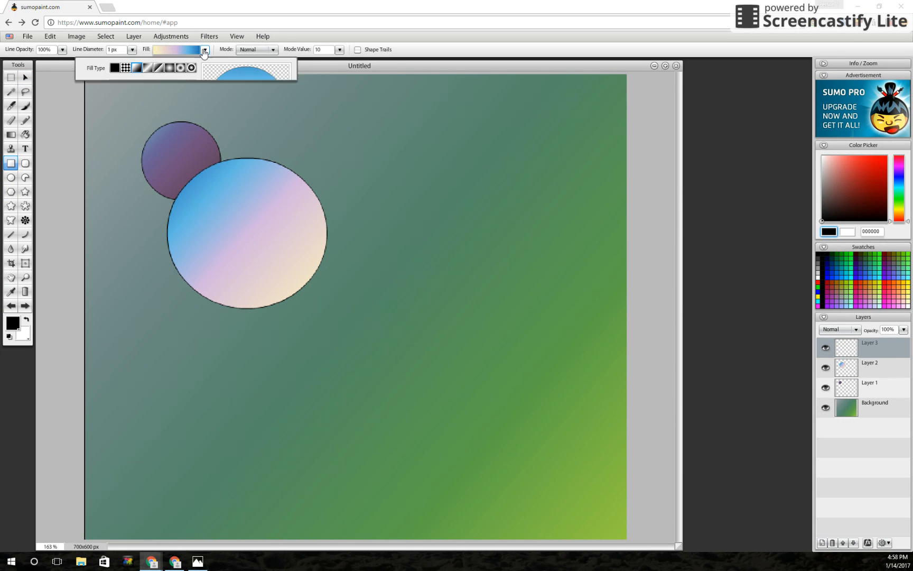
{"action": "left_click", "coordinate": [114, 67]}
{"action": "left_click", "coordinate": [118, 86]}
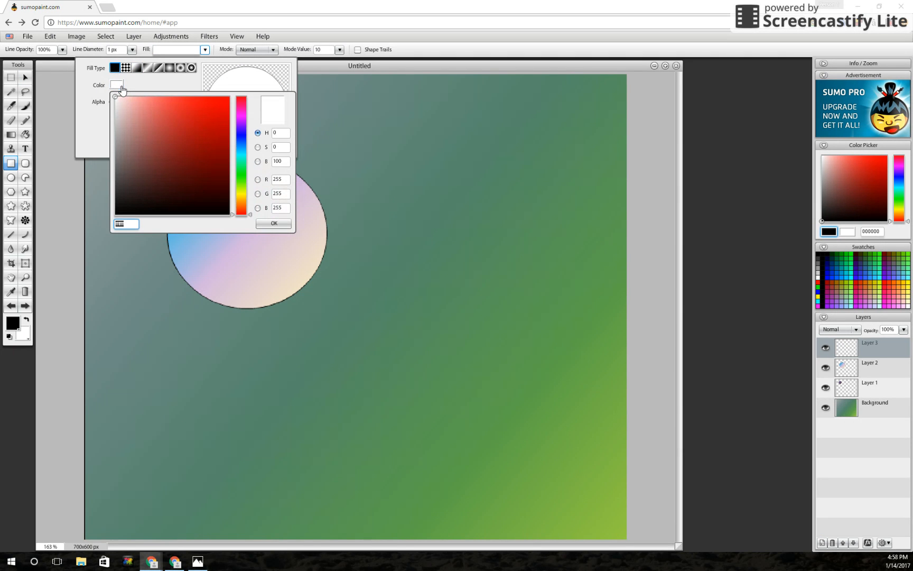
{"action": "left_click", "coordinate": [216, 128]}
{"action": "left_click", "coordinate": [242, 121]}
{"action": "left_click", "coordinate": [242, 124]}
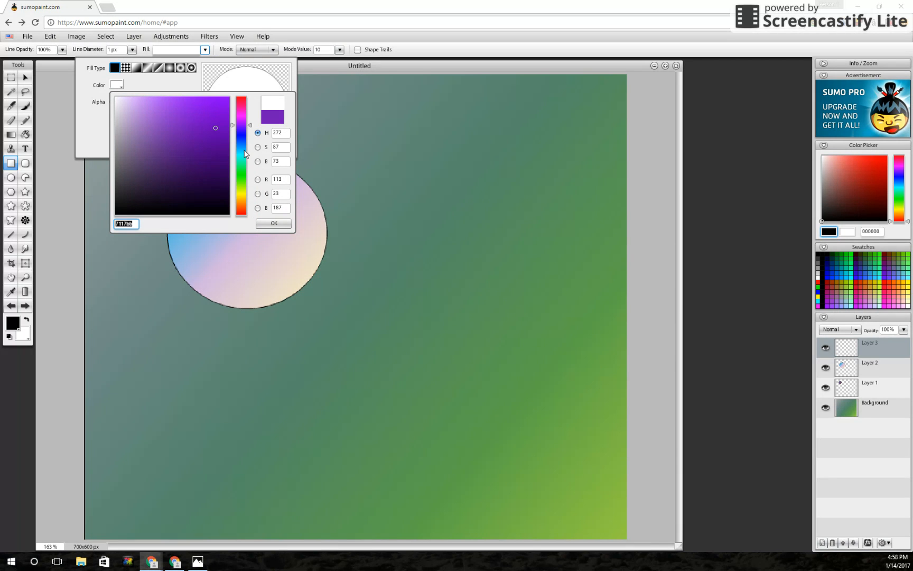
{"action": "left_click", "coordinate": [243, 150]}
{"action": "left_click", "coordinate": [270, 223]}
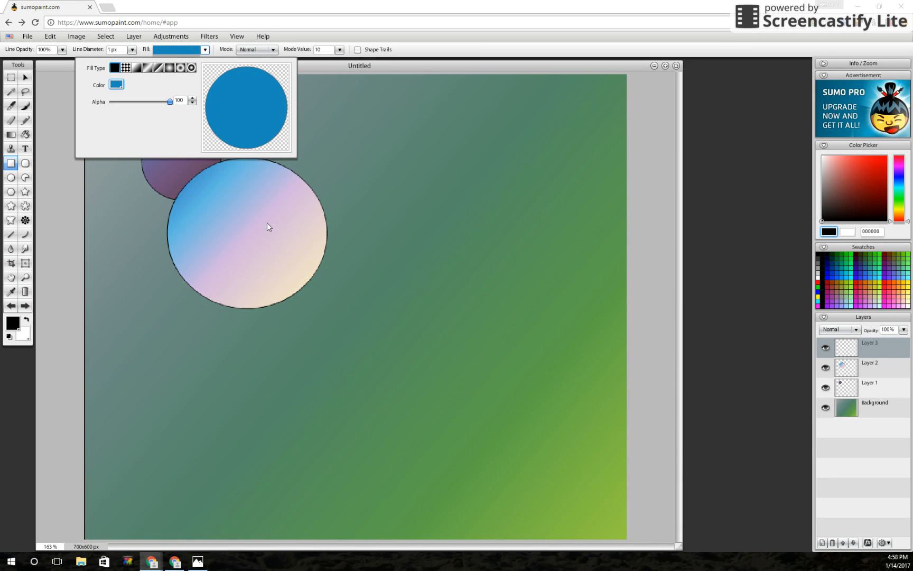
{"action": "left_click_drag", "start_coordinate": [254, 139], "coordinate": [414, 234]}
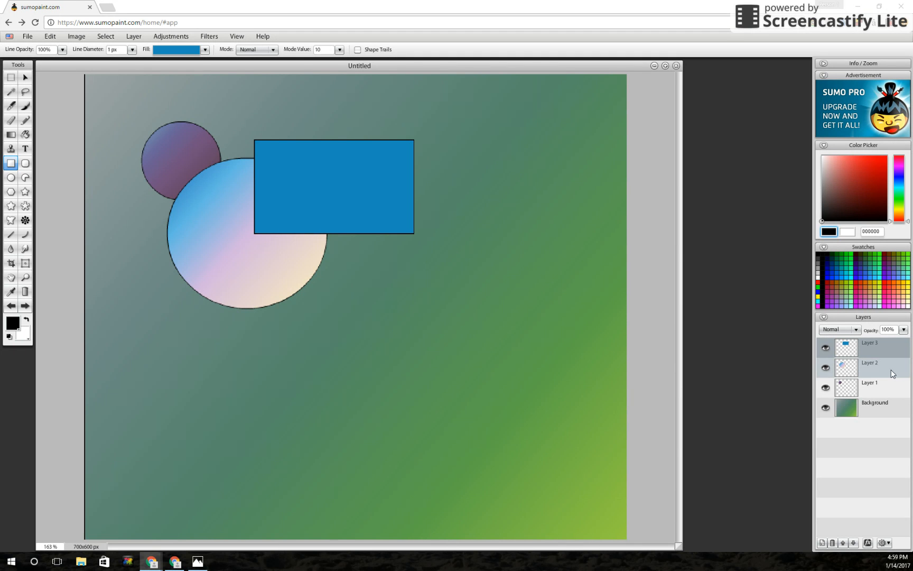
Move the small purple circle on Layer 1 to the rectangle's lower edge and bring Layer 1 to the top of the layer stack.
{"action": "double_click", "coordinate": [885, 380]}
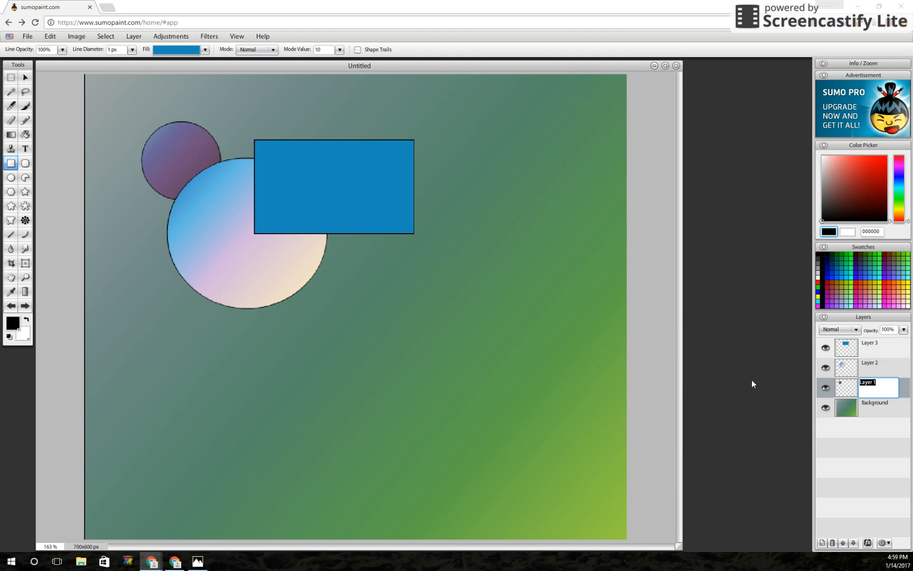
{"action": "left_click", "coordinate": [25, 77]}
{"action": "left_click_drag", "start_coordinate": [170, 160], "coordinate": [328, 252]}
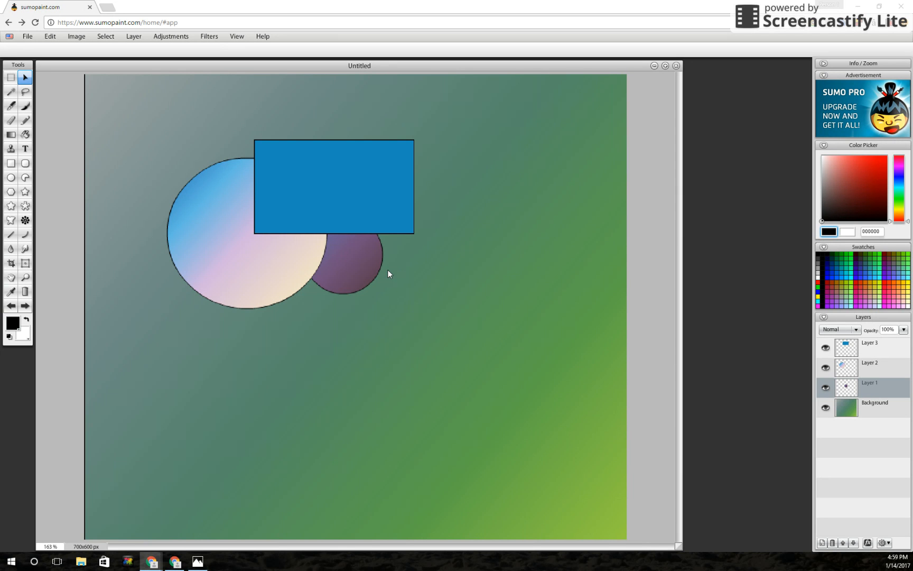
{"action": "left_click_drag", "start_coordinate": [869, 384], "coordinate": [879, 349]}
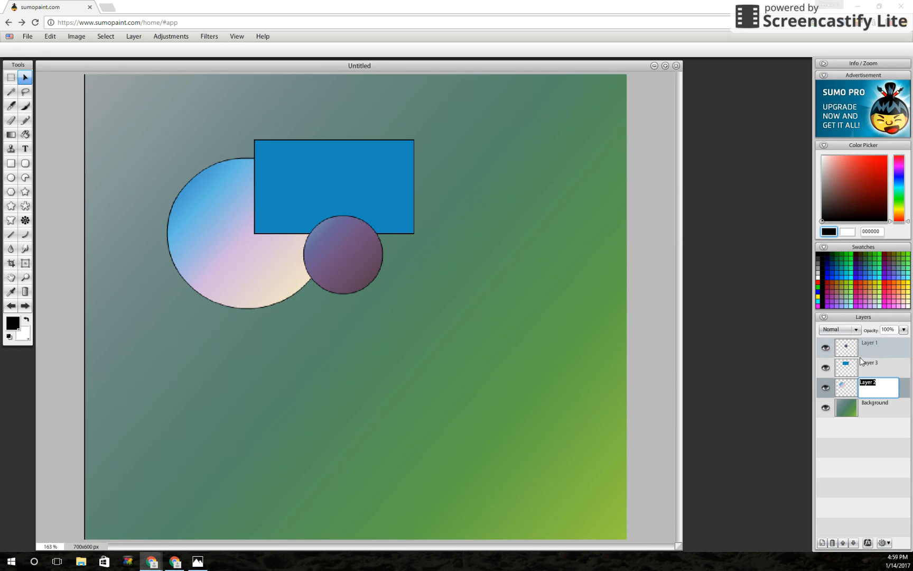
Merge Layer 1 down into Layer 3, and the result down into Layer 2.
{"action": "left_click", "coordinate": [877, 346]}
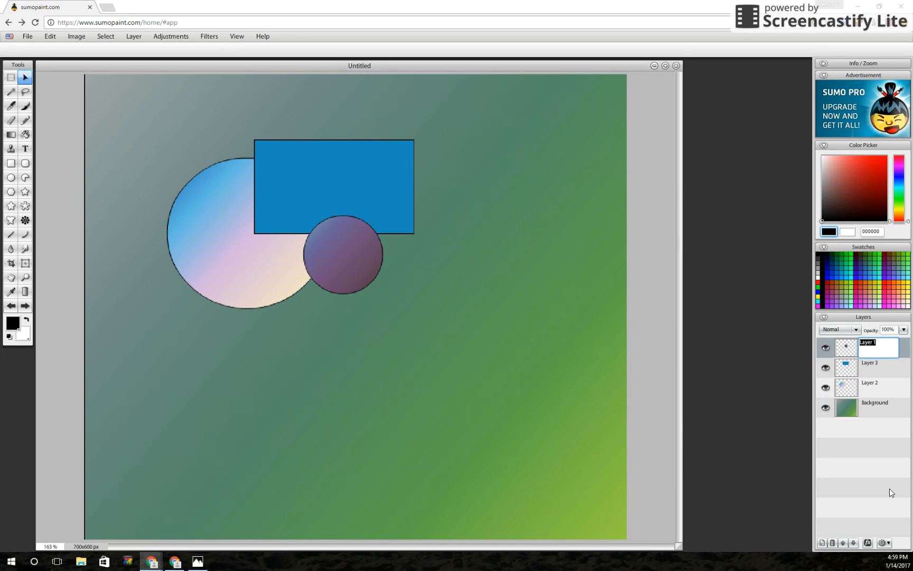
{"action": "left_click", "coordinate": [884, 543]}
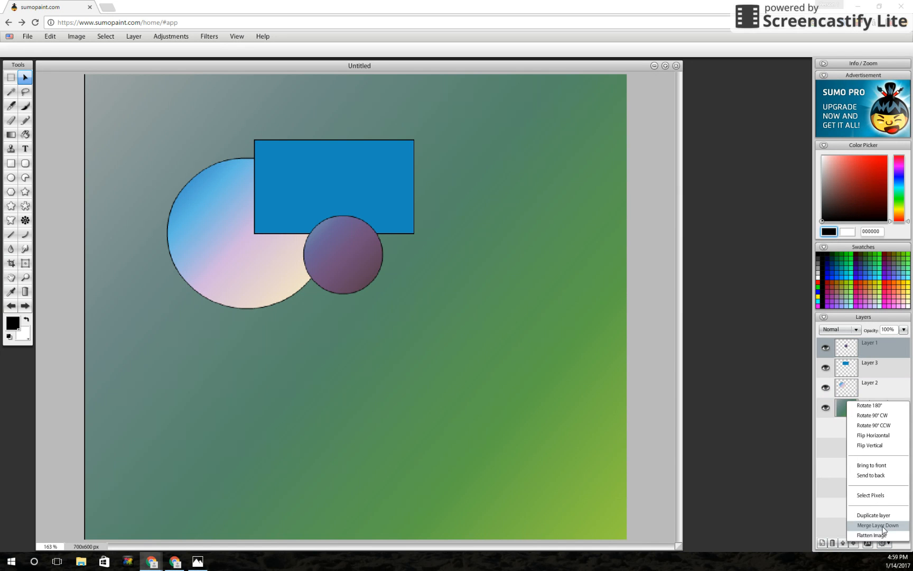
{"action": "left_click", "coordinate": [883, 530]}
{"action": "left_click", "coordinate": [883, 542]}
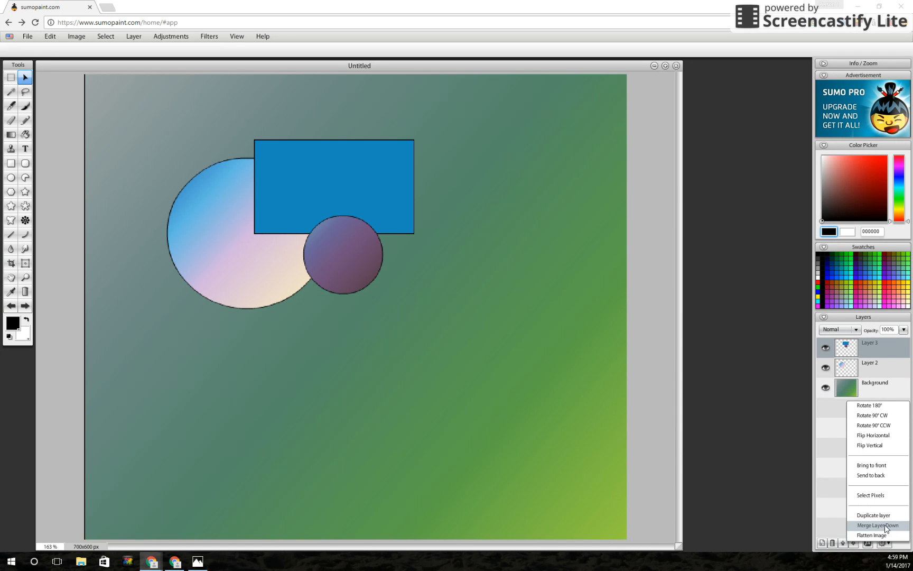
{"action": "left_click", "coordinate": [886, 526]}
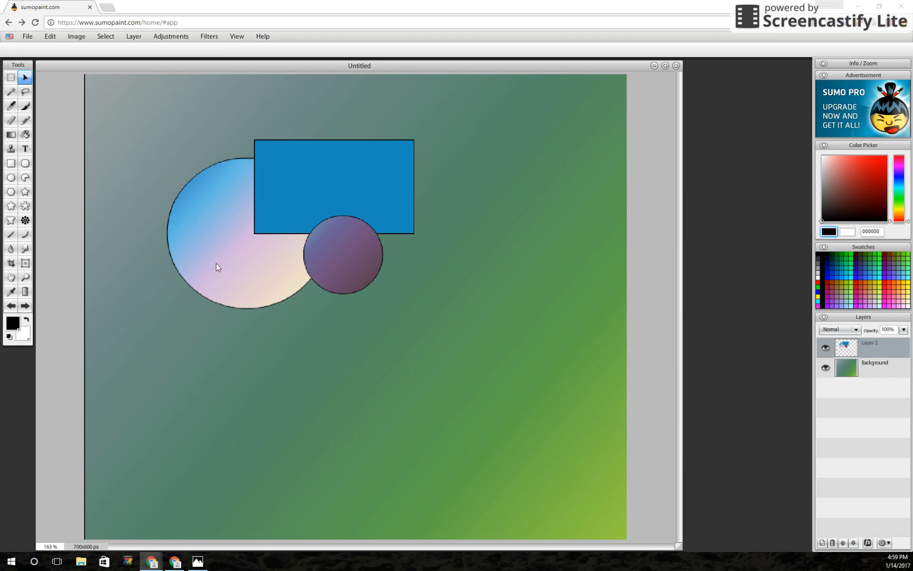
Move the merged shapes on Layer 2 together a short distance down and to the right.
{"action": "left_click", "coordinate": [10, 78]}
{"action": "left_click", "coordinate": [25, 79]}
{"action": "left_click_drag", "start_coordinate": [276, 209], "coordinate": [285, 257]}
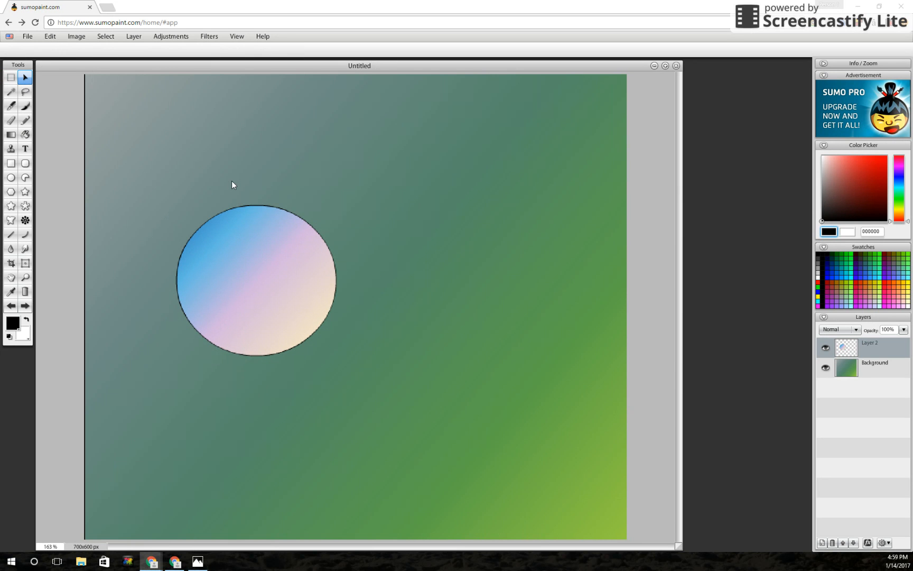
{"action": "key", "text": "ctrl+z"}
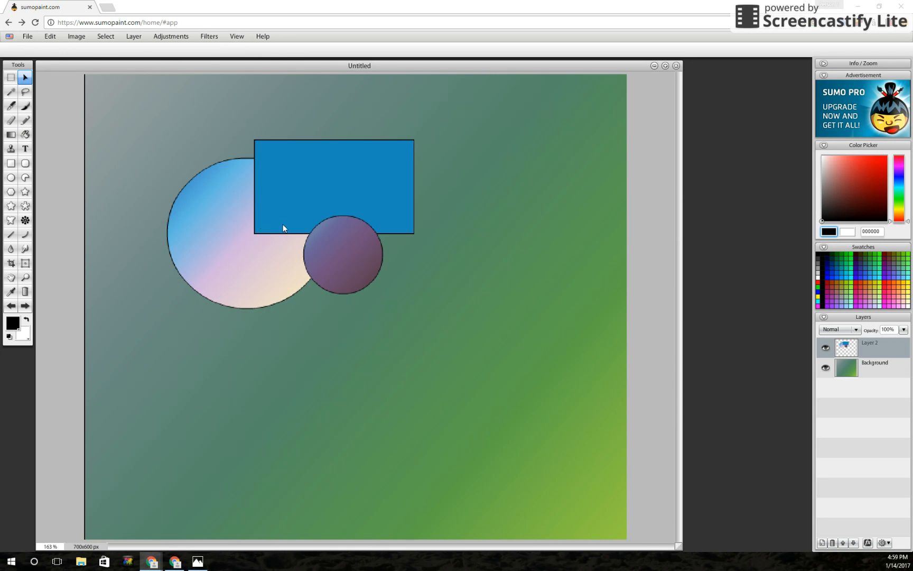
{"action": "left_click_drag", "start_coordinate": [267, 215], "coordinate": [309, 252]}
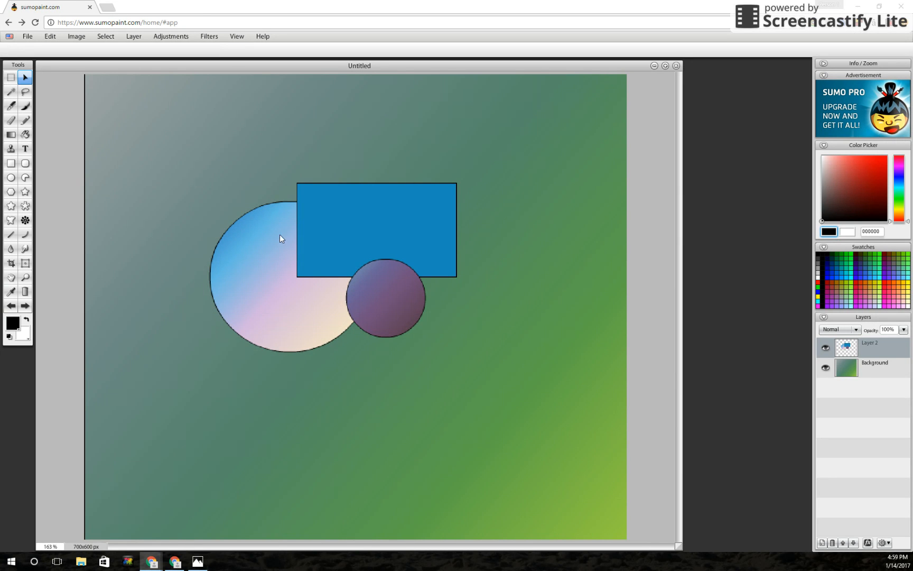
Smudge the merged shapes with swirling strokes across the circles and rectangle, using the Smudge tool at 40% strength.
{"action": "left_click", "coordinate": [25, 250]}
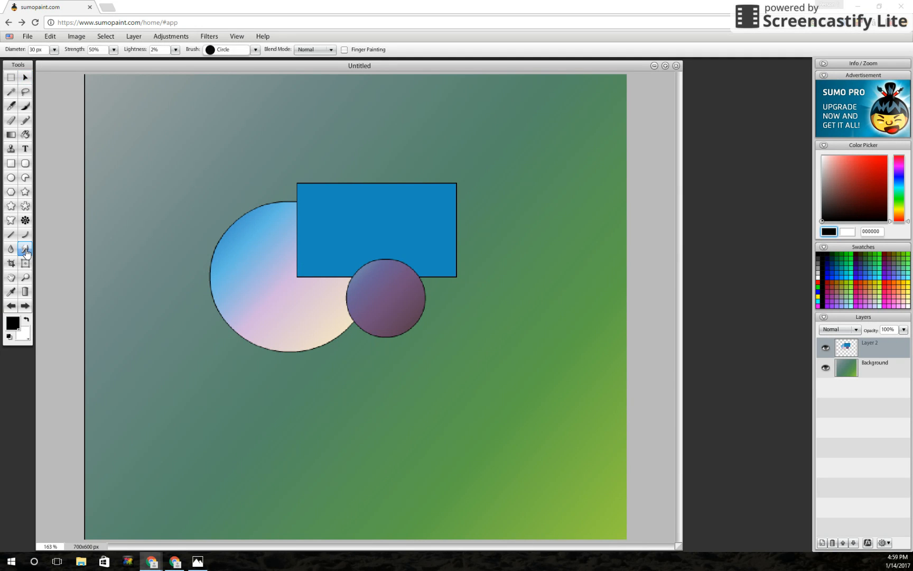
{"action": "left_click", "coordinate": [113, 49]}
{"action": "mouse_move", "coordinate": [247, 217]}
{"action": "left_mouse_down"}
{"action": "mouse_move", "coordinate": [333, 226]}
{"action": "mouse_move", "coordinate": [307, 185]}
{"action": "mouse_move", "coordinate": [452, 320]}
{"action": "mouse_move", "coordinate": [249, 271]}
{"action": "mouse_move", "coordinate": [310, 290]}
{"action": "mouse_move", "coordinate": [465, 228]}
{"action": "mouse_move", "coordinate": [314, 238]}
{"action": "mouse_move", "coordinate": [216, 301]}
{"action": "mouse_move", "coordinate": [336, 305]}
{"action": "mouse_move", "coordinate": [390, 216]}
{"action": "mouse_move", "coordinate": [460, 245]}
{"action": "mouse_move", "coordinate": [347, 272]}
{"action": "mouse_move", "coordinate": [293, 356]}
{"action": "mouse_move", "coordinate": [211, 296]}
{"action": "mouse_move", "coordinate": [373, 182]}
{"action": "mouse_move", "coordinate": [518, 259]}
{"action": "left_mouse_up"}
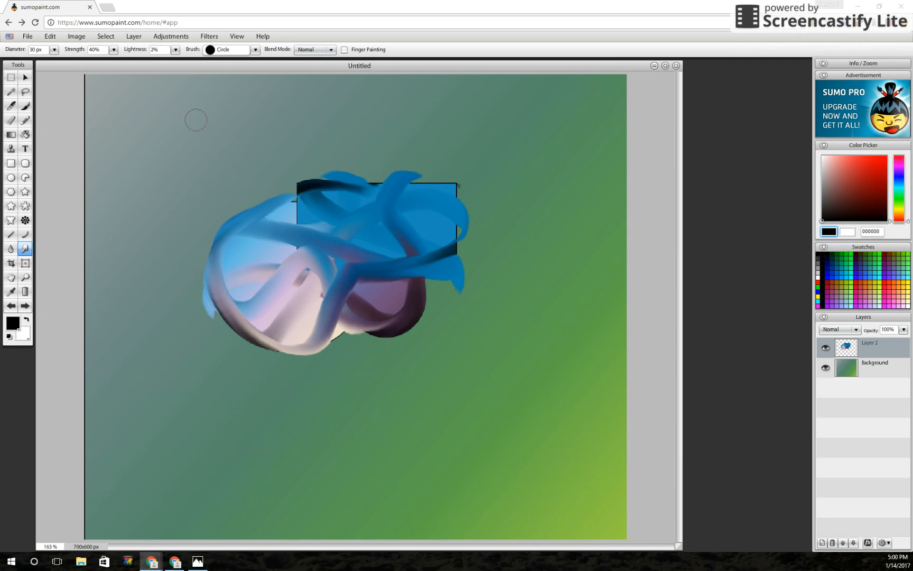
Apply the Sphere Designer 3D effect to the smudged shapes on Layer 2, keeping the sphere radius at 200.
{"action": "left_click", "coordinate": [210, 36]}
{"action": "mouse_move", "coordinate": [239, 50]}
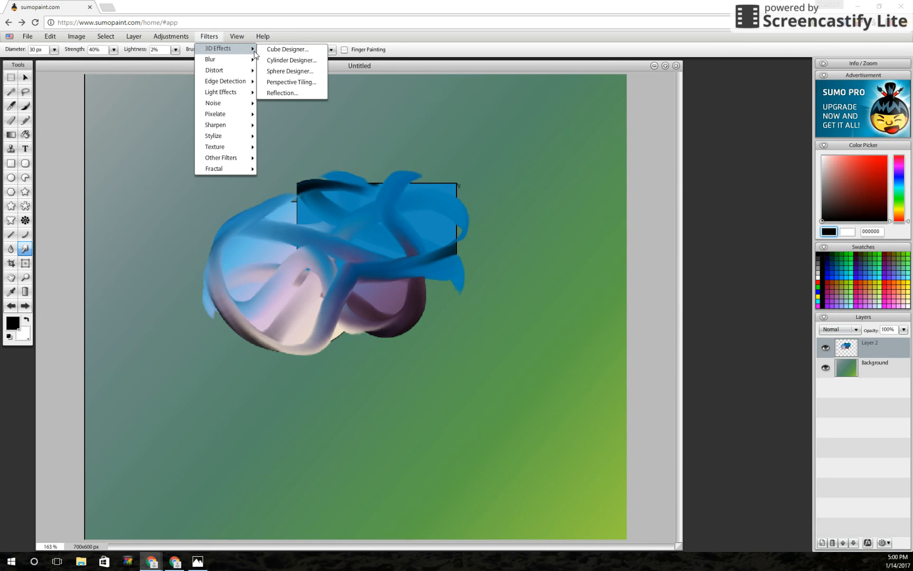
{"action": "left_click", "coordinate": [279, 72]}
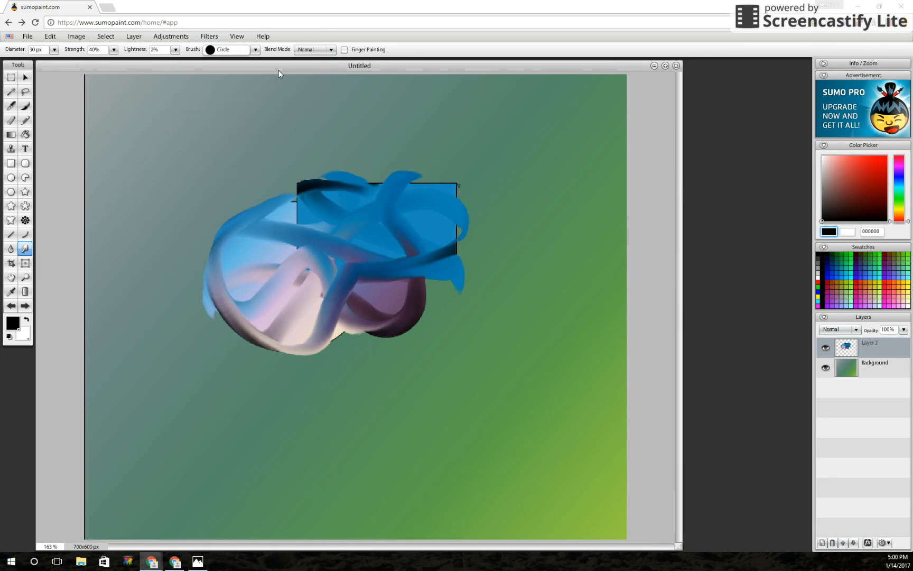
{"action": "left_click_drag", "start_coordinate": [470, 228], "coordinate": [494, 127]}
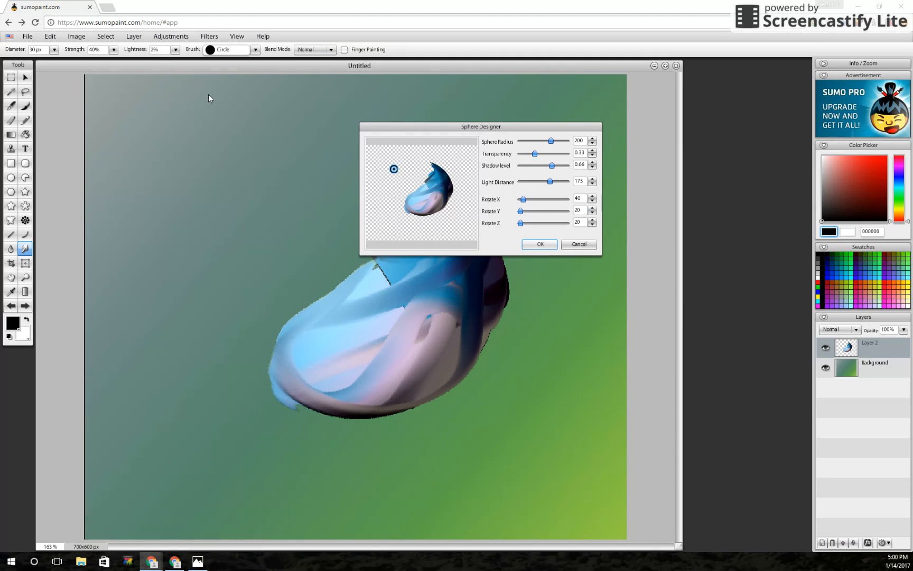
{"action": "key", "text": "Return"}
Distort the Layer 2 artwork with the Liquid Waves filter at scale 100 by 100, using pattern shape 3 and 22 with Complex Mode.
{"action": "left_click", "coordinate": [209, 36]}
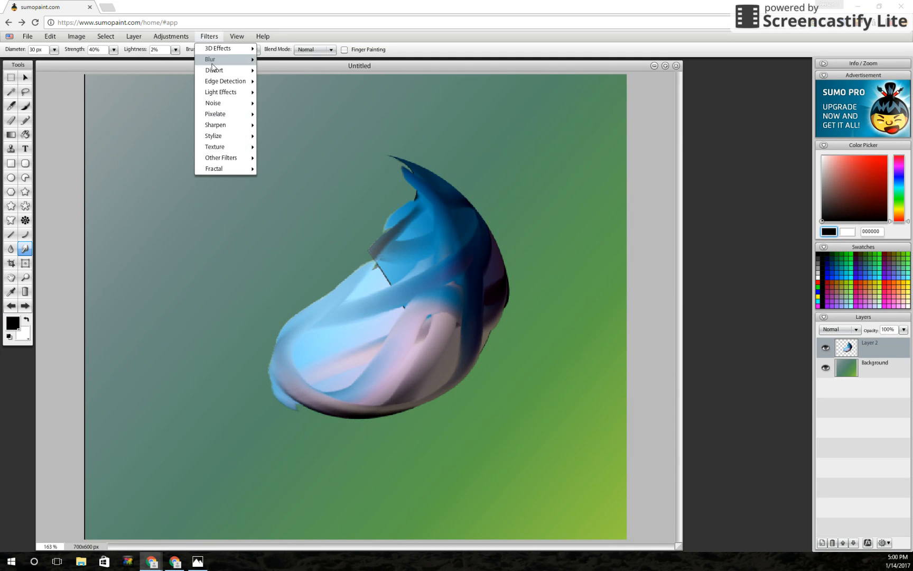
{"action": "mouse_move", "coordinate": [216, 72]}
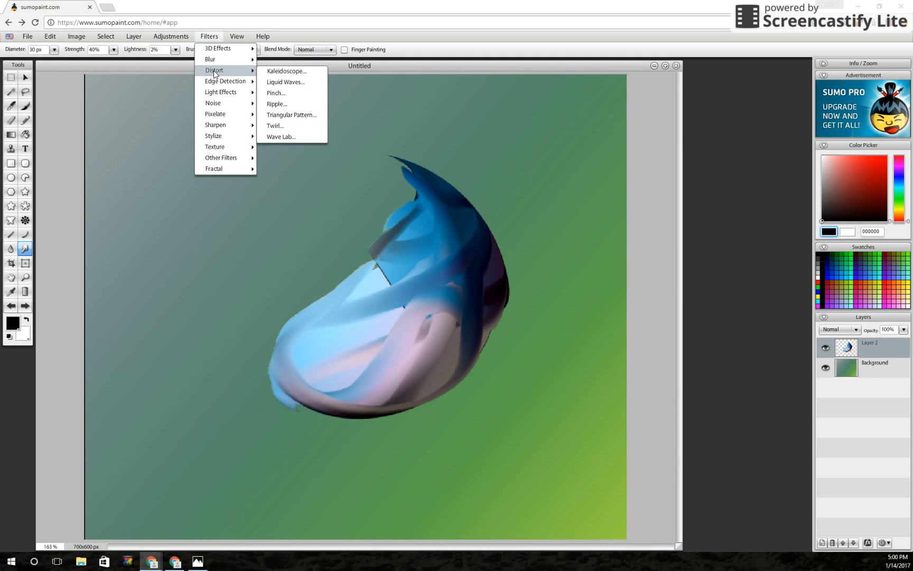
{"action": "left_click", "coordinate": [284, 84]}
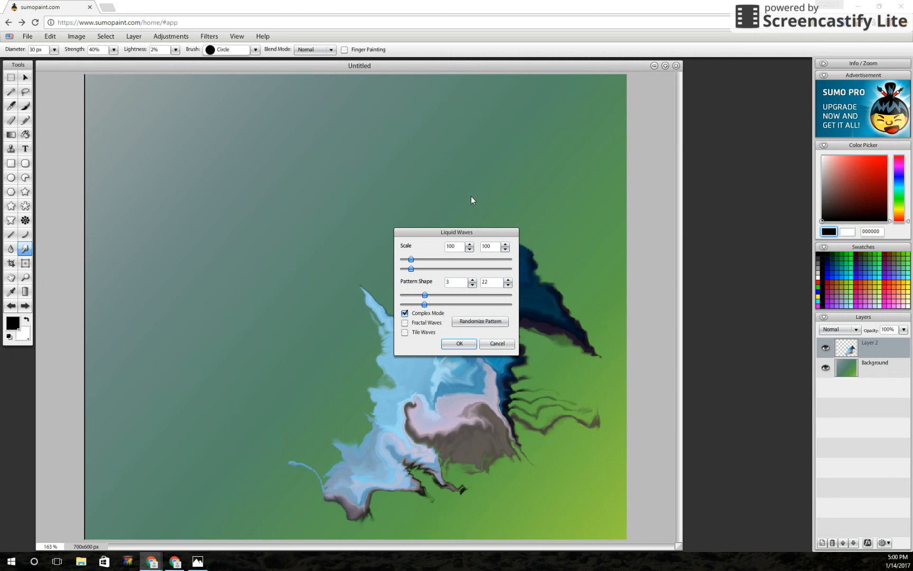
{"action": "left_click", "coordinate": [460, 343]}
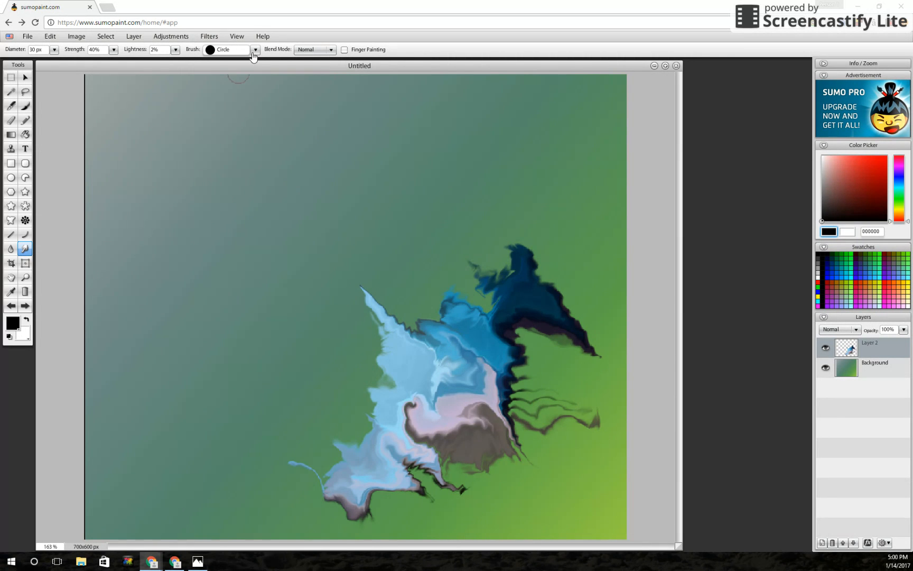
Apply the Bumpmap texture filter to the Layer 2 artwork with elevation 10, smoothness 3 and bumpiness 75.
{"action": "left_click", "coordinate": [210, 36]}
{"action": "mouse_move", "coordinate": [225, 147]}
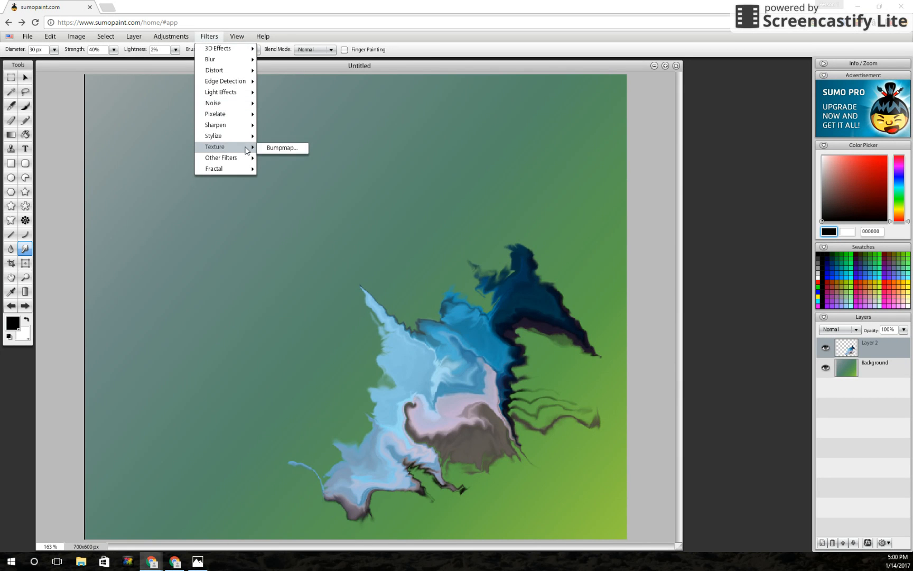
{"action": "left_click", "coordinate": [279, 148]}
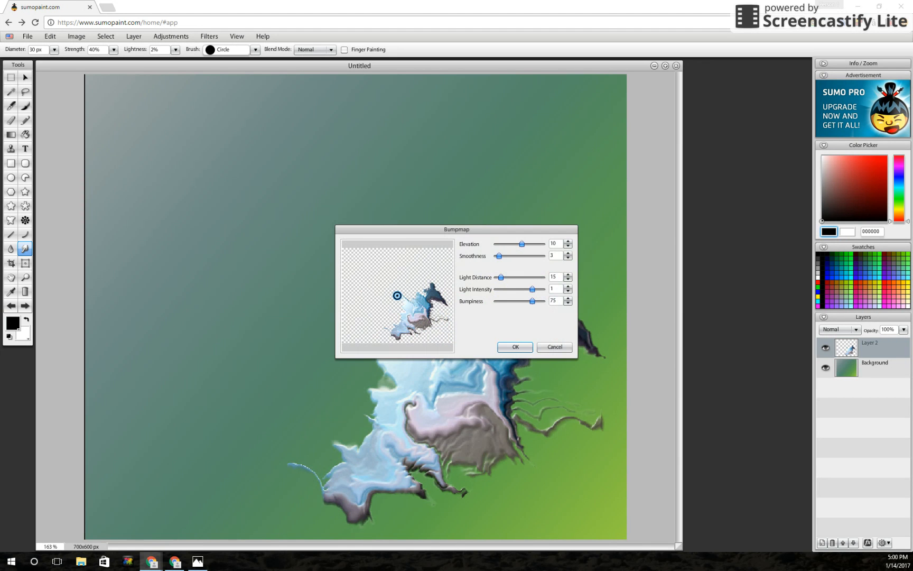
{"action": "left_click", "coordinate": [516, 347]}
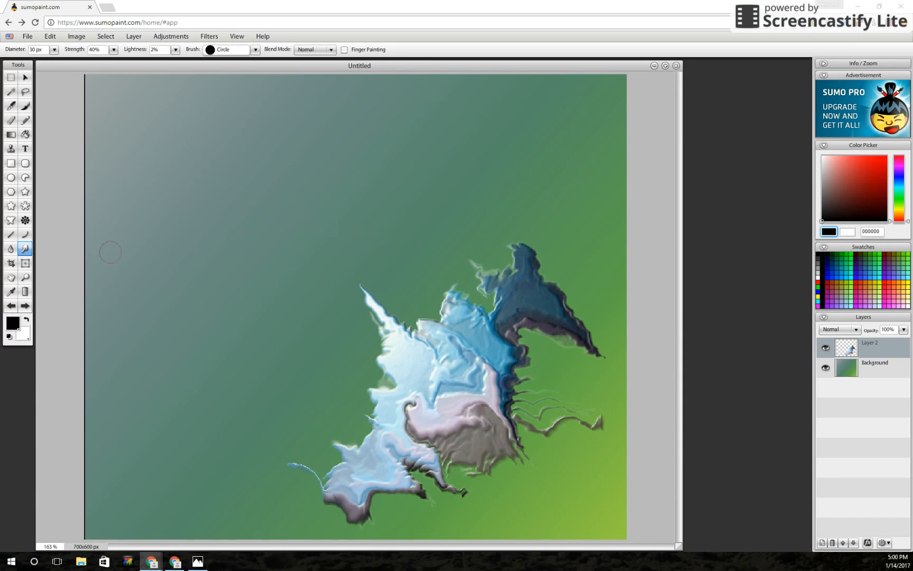
Scale the bump-mapped shape on Layer 2 down with Free Transform, keeping it in the canvas's lower-right area.
{"action": "left_click", "coordinate": [25, 262]}
{"action": "left_click_drag", "start_coordinate": [252, 222], "coordinate": [620, 529]}
{"action": "left_click_drag", "start_coordinate": [250, 217], "coordinate": [310, 273]}
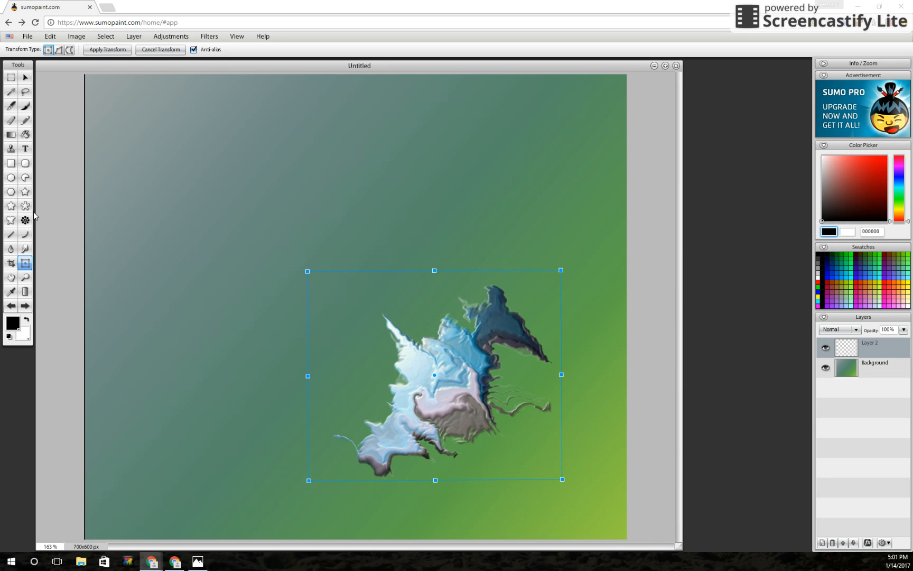
Copy the shape using a rectangular selection around it, paste it as a new layer and move the copy up and to the left.
{"action": "left_click", "coordinate": [12, 78]}
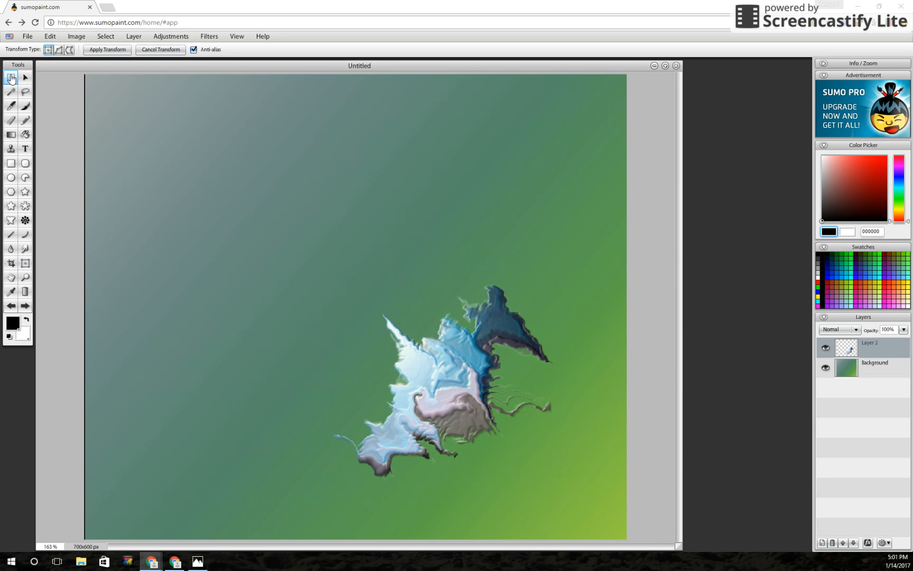
{"action": "left_click_drag", "start_coordinate": [320, 268], "coordinate": [570, 485]}
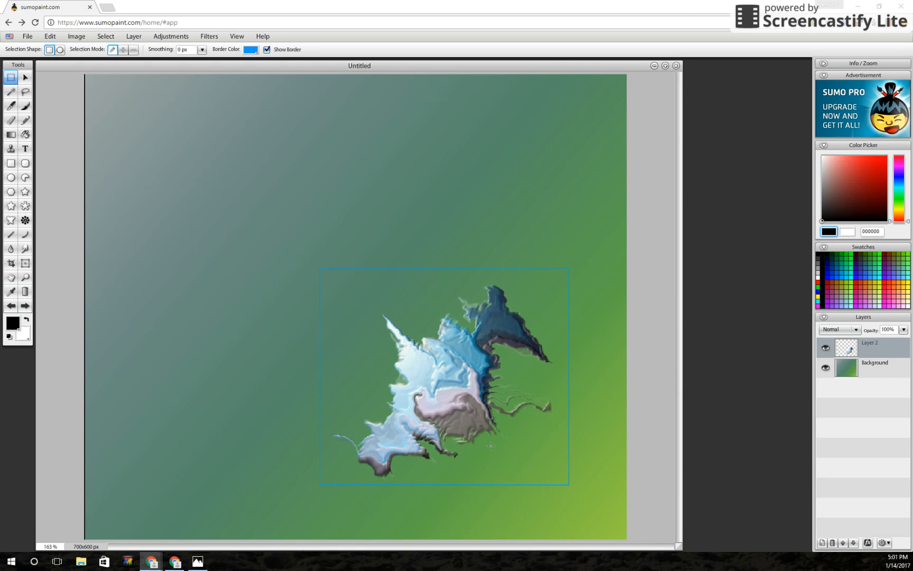
{"action": "key", "text": "ctrl+v"}
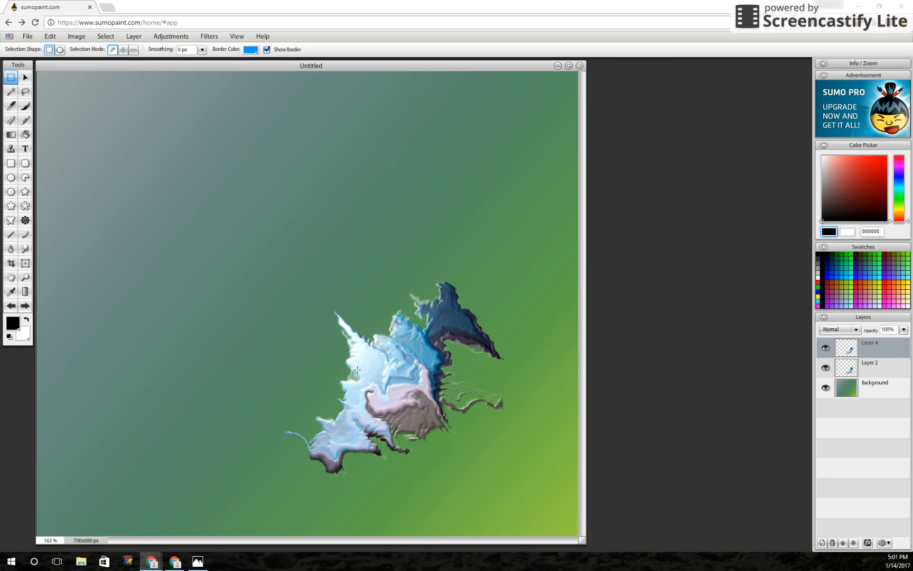
{"action": "left_click", "coordinate": [25, 77]}
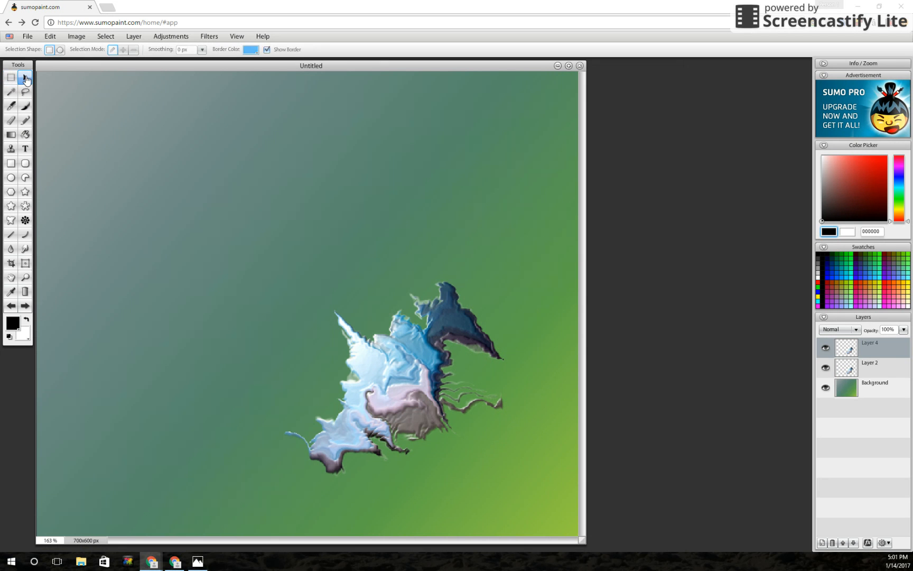
{"action": "left_click_drag", "start_coordinate": [385, 381], "coordinate": [246, 255]}
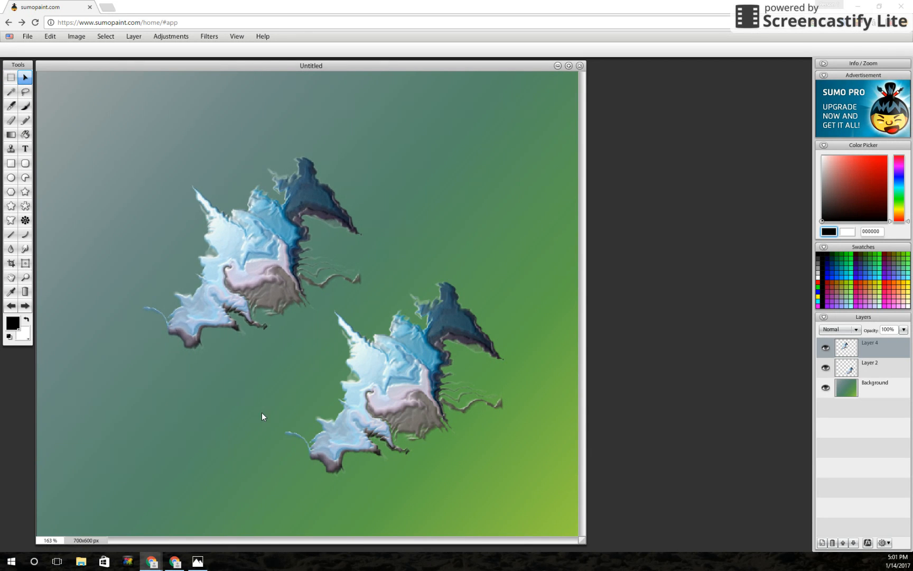
Paste a second copy of the shape and spread the three shapes diagonally from the canvas's upper-left to its lower-right corner.
{"action": "key", "text": "ctrl+v"}
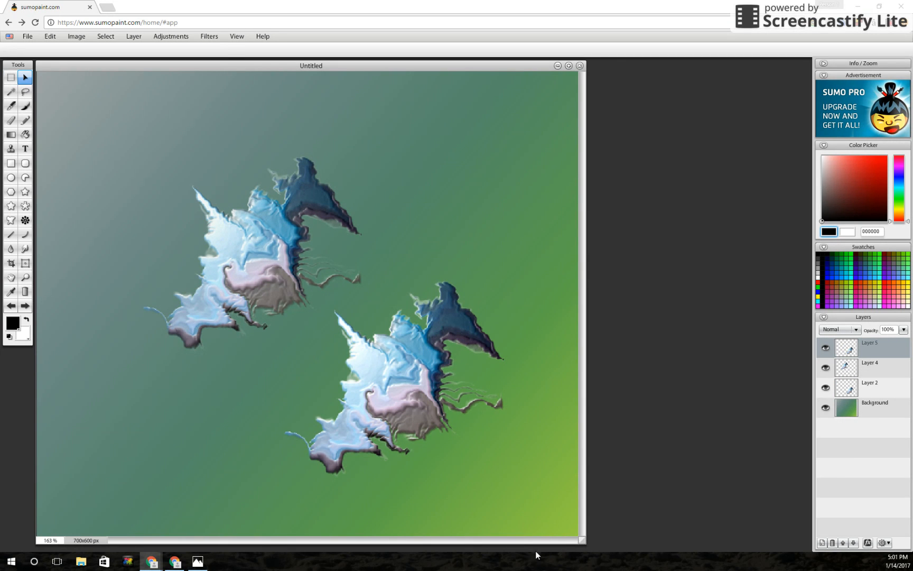
{"action": "left_click_drag", "start_coordinate": [582, 545], "coordinate": [703, 549]}
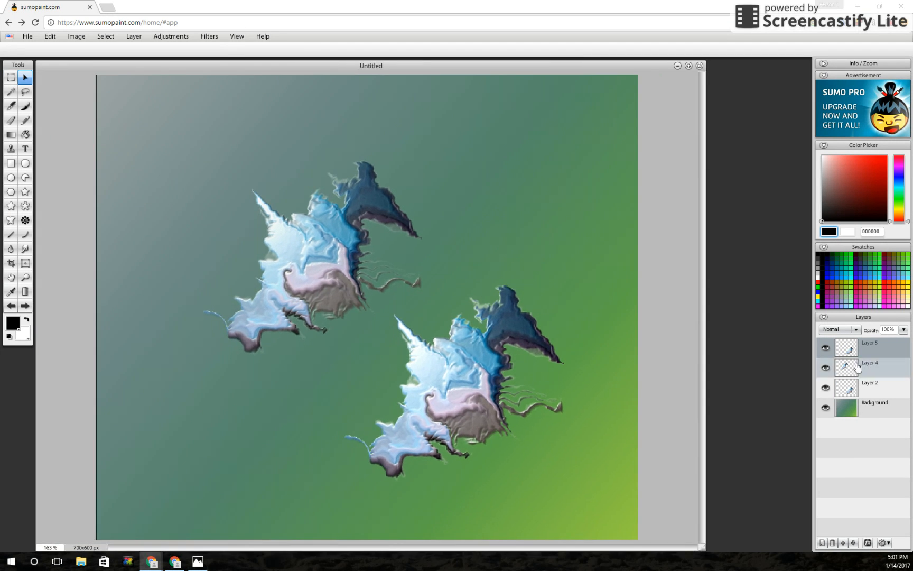
{"action": "double_click", "coordinate": [871, 369]}
{"action": "left_click_drag", "start_coordinate": [335, 288], "coordinate": [367, 312]}
{"action": "left_click", "coordinate": [877, 349]}
{"action": "left_click_drag", "start_coordinate": [459, 426], "coordinate": [494, 461]}
{"action": "double_click", "coordinate": [871, 387]}
{"action": "left_click_drag", "start_coordinate": [402, 444], "coordinate": [165, 243]}
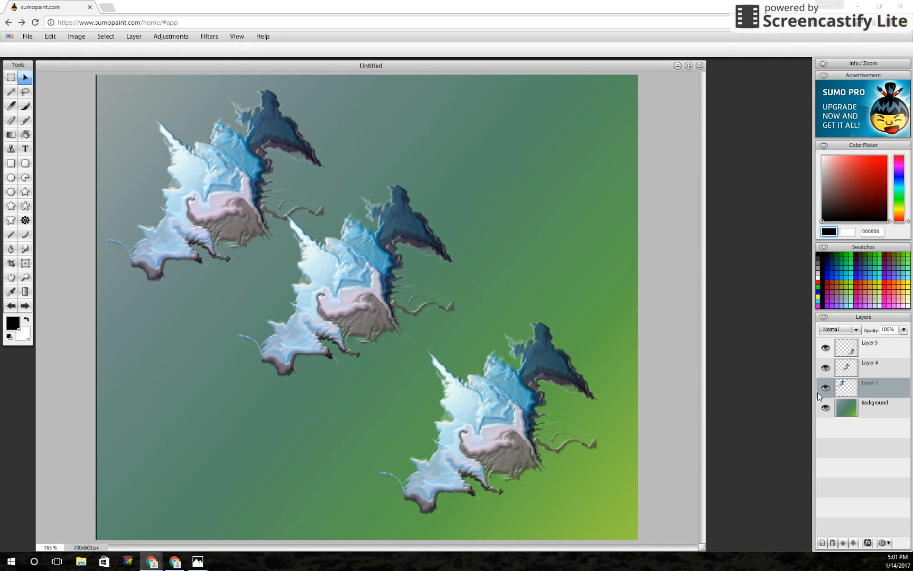
Nudge the middle shape on Layer 4 and the lower-right shape on Layer 5 slightly down and to the right.
{"action": "double_click", "coordinate": [883, 367]}
{"action": "left_click_drag", "start_coordinate": [334, 327], "coordinate": [347, 353]}
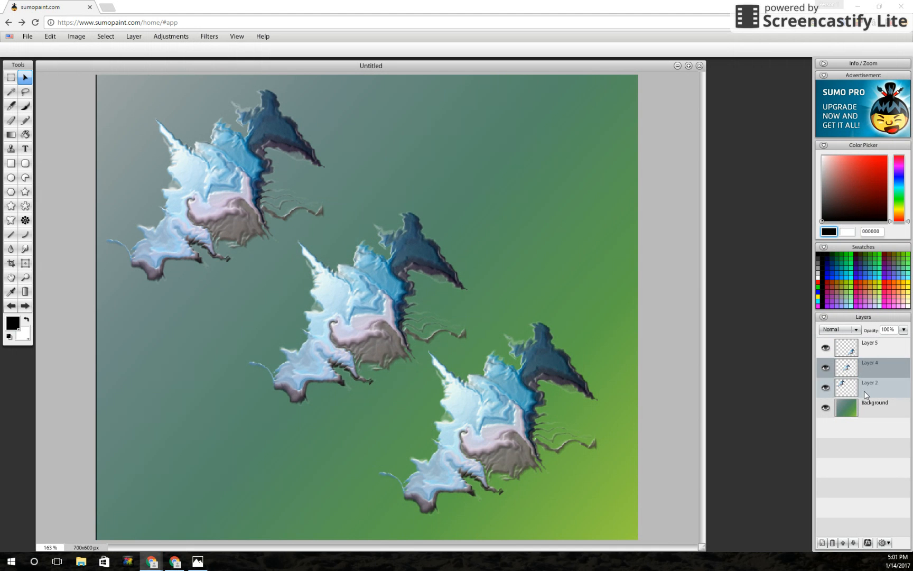
{"action": "double_click", "coordinate": [871, 388]}
{"action": "left_click", "coordinate": [878, 348]}
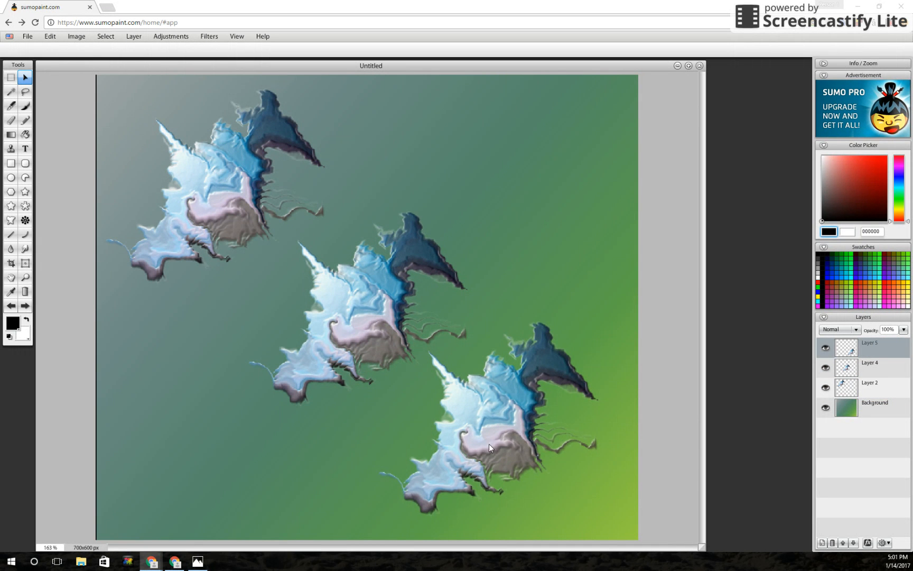
{"action": "left_click_drag", "start_coordinate": [489, 442], "coordinate": [501, 454]}
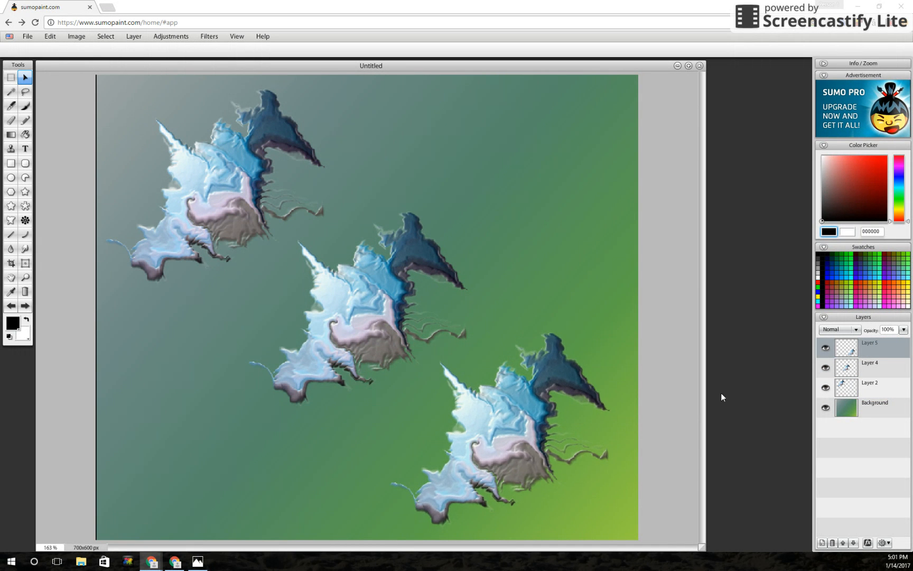
Merge Layer 5 down into Layer 4, and the result down into Layer 2.
{"action": "left_click", "coordinate": [884, 543]}
{"action": "left_click", "coordinate": [878, 525]}
{"action": "left_click", "coordinate": [884, 542]}
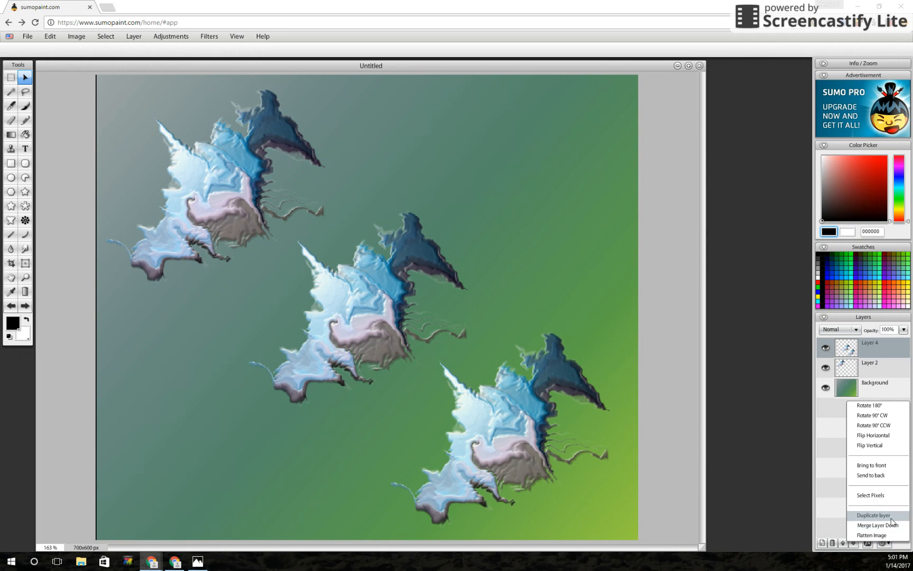
{"action": "left_click", "coordinate": [892, 527]}
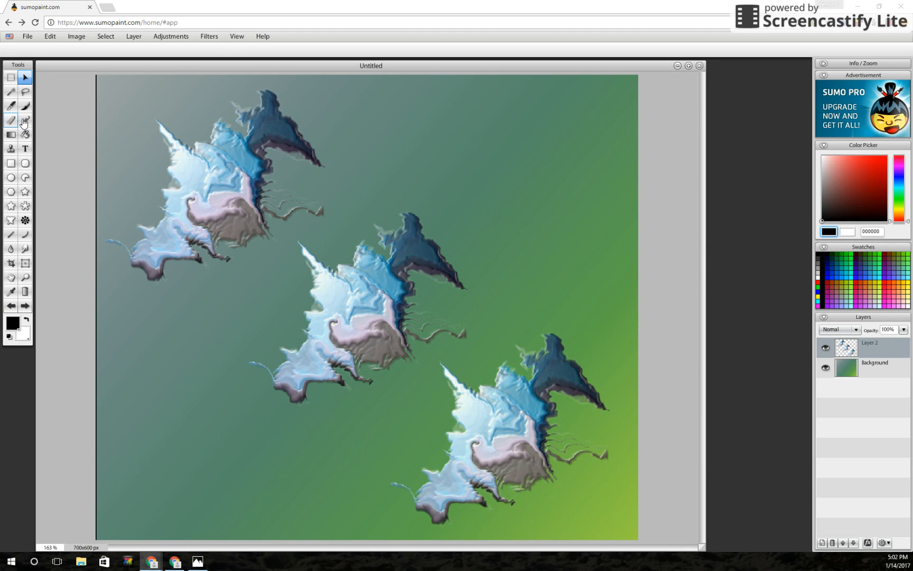
Add a new layer above Layer 2 and set up a Heart Suit brush with Gravity, Random Rotate and Outline enabled.
{"action": "left_click", "coordinate": [822, 542]}
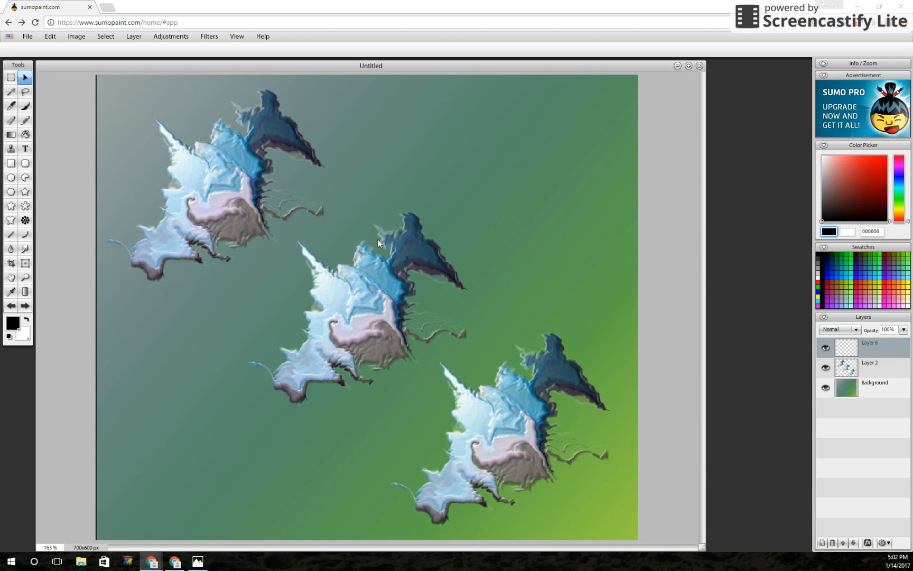
{"action": "left_click", "coordinate": [24, 106]}
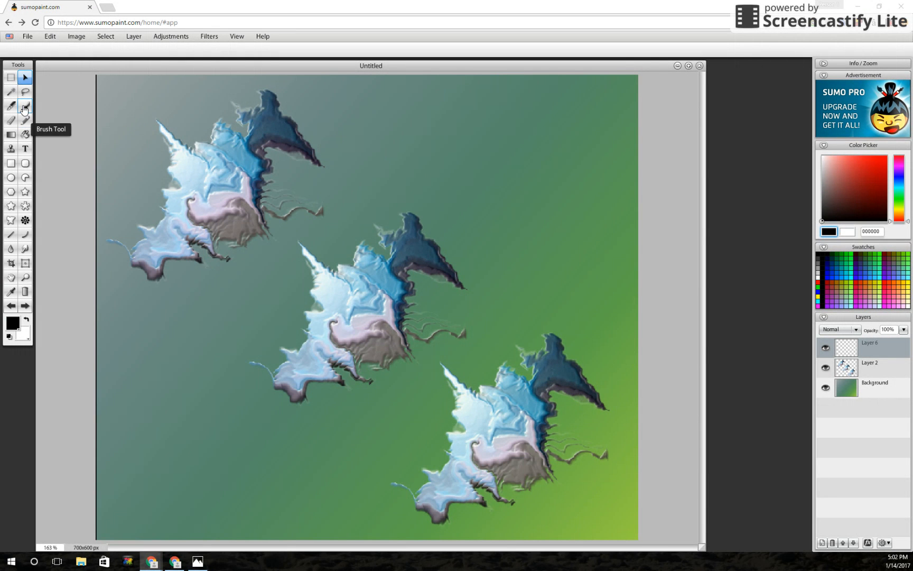
{"action": "left_click", "coordinate": [241, 50]}
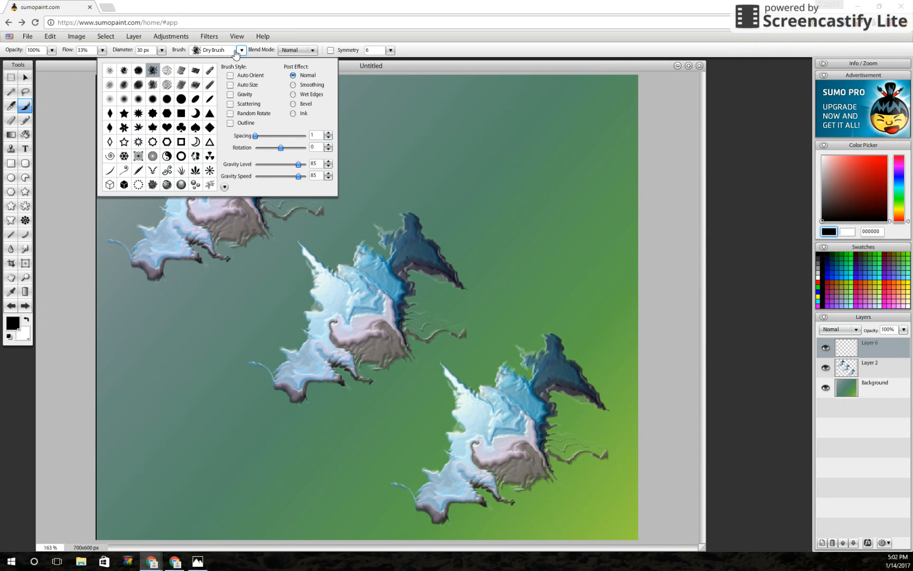
{"action": "left_click", "coordinate": [167, 127]}
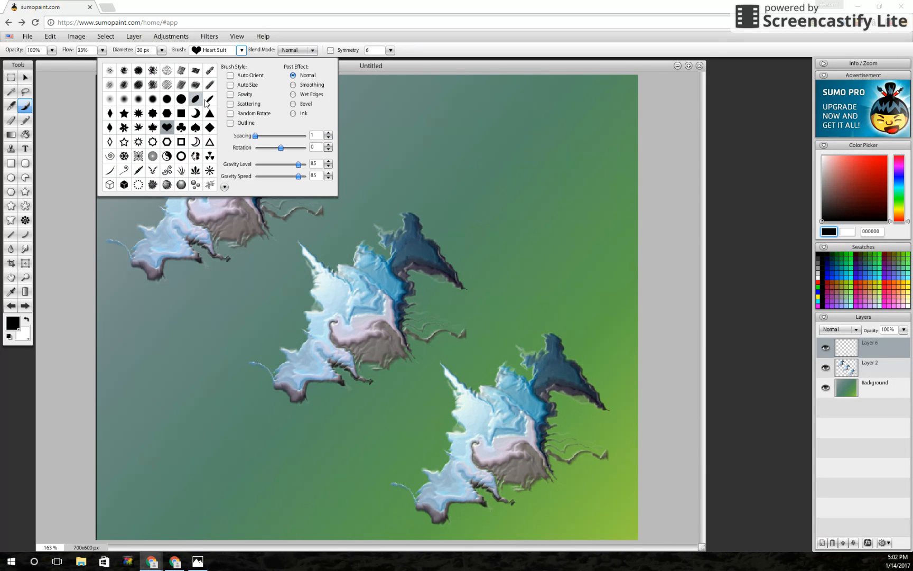
{"action": "left_click", "coordinate": [231, 95]}
{"action": "left_click", "coordinate": [230, 113]}
{"action": "left_click", "coordinate": [231, 123]}
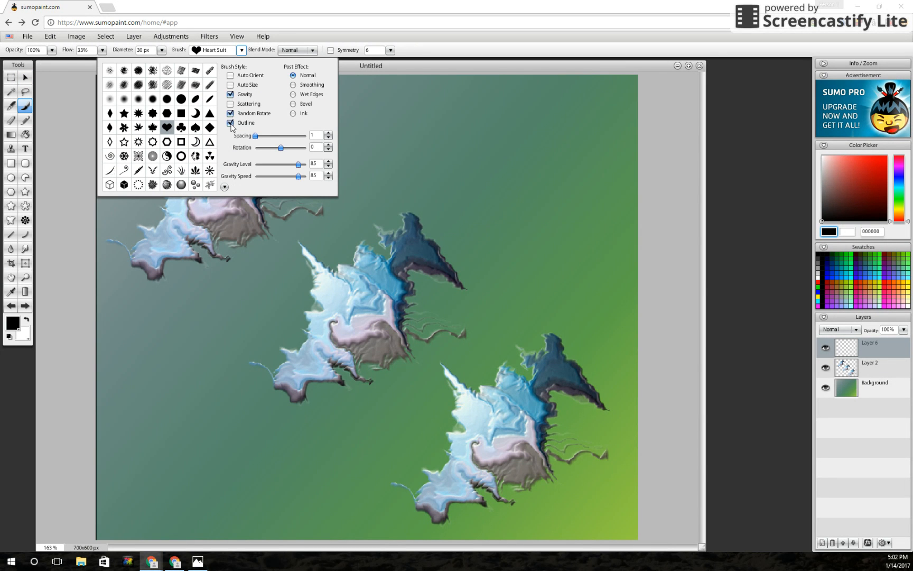
Set the brush flow to 40% and its diameter to 60 px.
{"action": "left_click", "coordinate": [102, 50]}
{"action": "left_click_drag", "start_coordinate": [85, 61], "coordinate": [88, 62]}
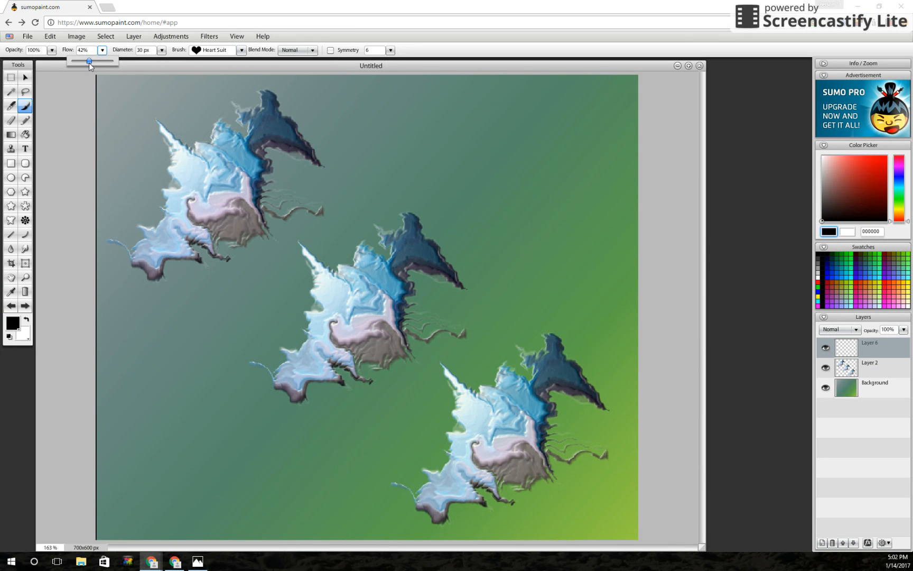
{"action": "left_click", "coordinate": [162, 51]}
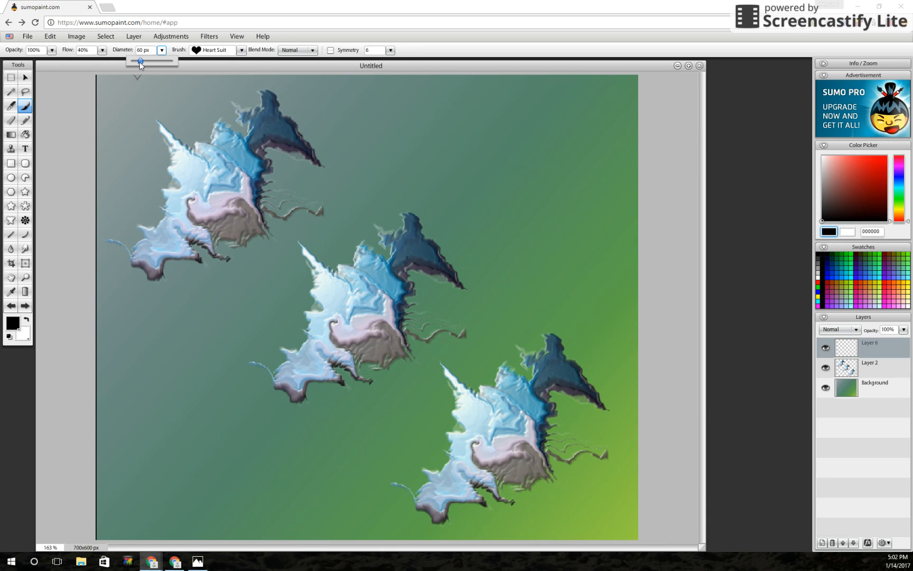
Choose purple 561b7c and paint a looping ribbon on the new layer across the three shapes, from the canvas's left edge to its right edge.
{"action": "left_click", "coordinate": [901, 171]}
{"action": "left_click", "coordinate": [873, 189]}
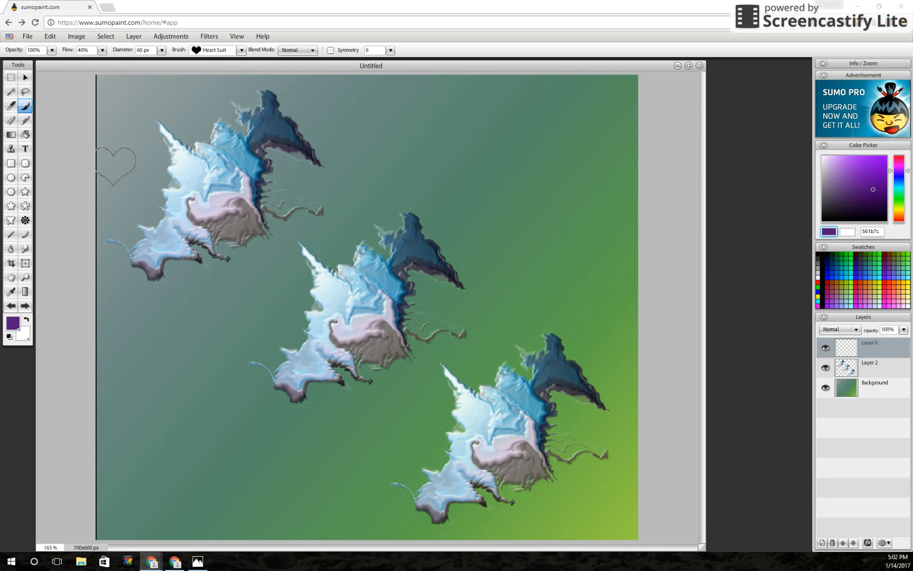
{"action": "mouse_move", "coordinate": [116, 165]}
{"action": "left_mouse_down"}
{"action": "mouse_move", "coordinate": [204, 182]}
{"action": "mouse_move", "coordinate": [210, 124]}
{"action": "mouse_move", "coordinate": [232, 198]}
{"action": "mouse_move", "coordinate": [303, 255]}
{"action": "mouse_move", "coordinate": [280, 341]}
{"action": "mouse_move", "coordinate": [224, 309]}
{"action": "mouse_move", "coordinate": [452, 199]}
{"action": "mouse_move", "coordinate": [446, 153]}
{"action": "mouse_move", "coordinate": [396, 176]}
{"action": "mouse_move", "coordinate": [485, 284]}
{"action": "mouse_move", "coordinate": [513, 347]}
{"action": "mouse_move", "coordinate": [442, 435]}
{"action": "mouse_move", "coordinate": [387, 427]}
{"action": "mouse_move", "coordinate": [451, 368]}
{"action": "mouse_move", "coordinate": [623, 426]}
{"action": "mouse_move", "coordinate": [652, 414]}
{"action": "left_mouse_up"}
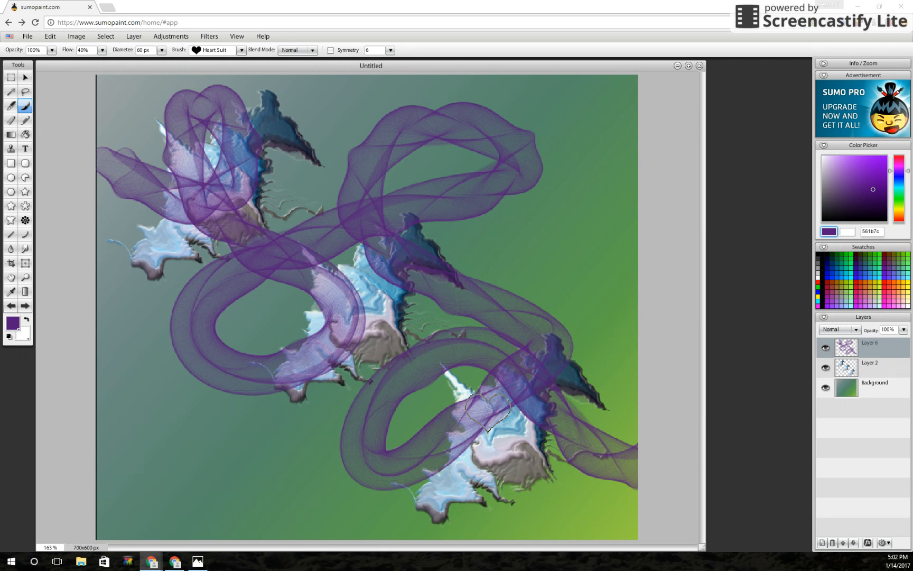
Add a new layer above Layer 6 and switch to the Drops brush with Outline turned off.
{"action": "left_click", "coordinate": [823, 543]}
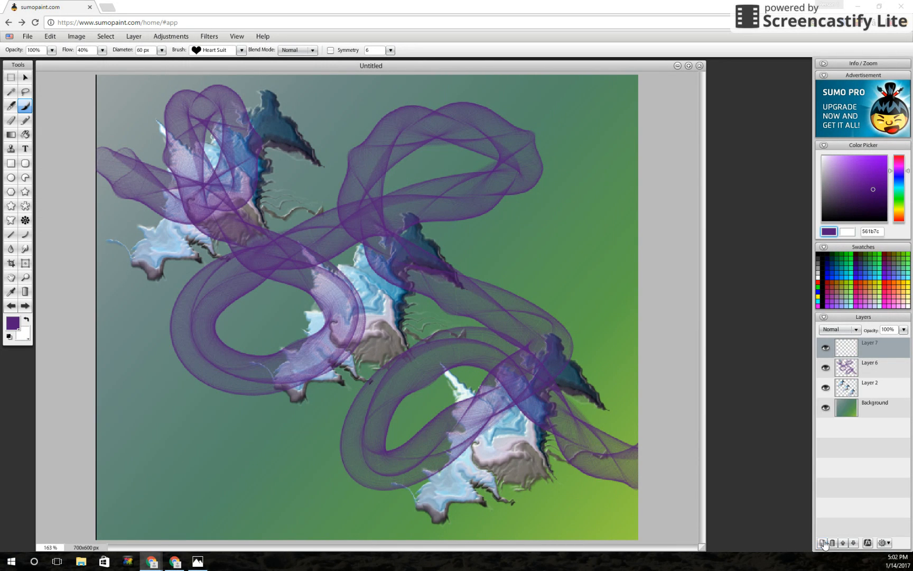
{"action": "left_click", "coordinate": [241, 50]}
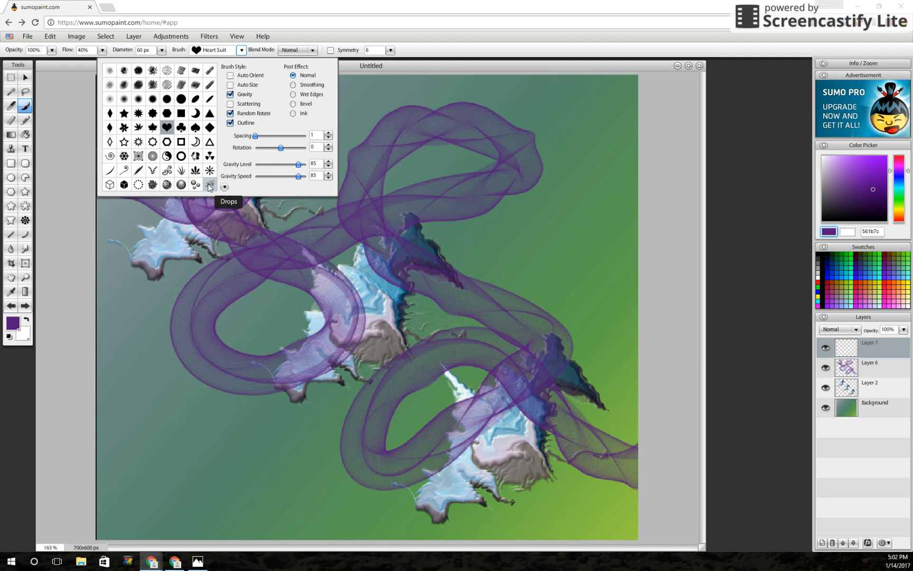
{"action": "left_click", "coordinate": [210, 185]}
{"action": "left_click", "coordinate": [231, 123]}
{"action": "left_click", "coordinate": [460, 125]}
{"action": "key", "text": "ctrl+z"}
Choose yellow c2cd4a and paint a looping rope on the new layer, from the canvas's left edge through several loops to its bottom edge.
{"action": "left_click", "coordinate": [898, 209]}
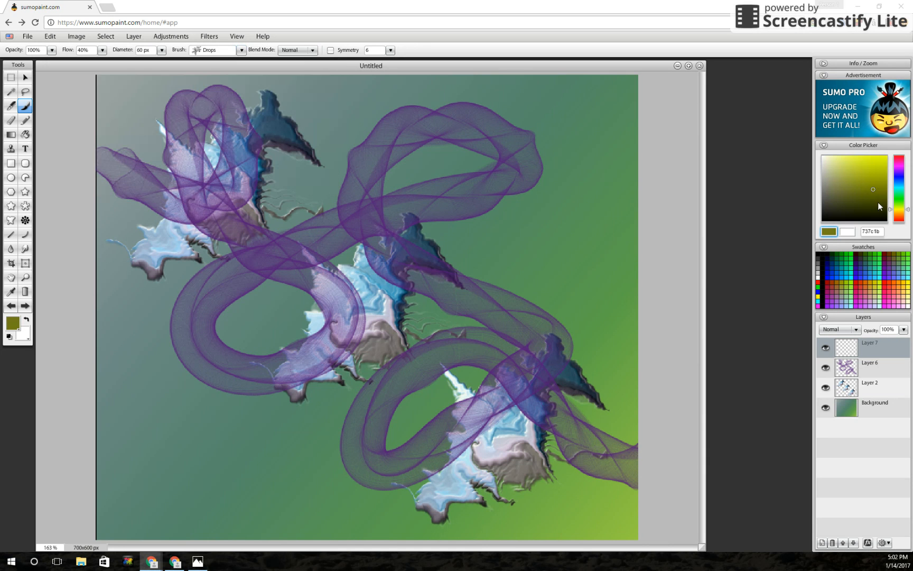
{"action": "left_click", "coordinate": [870, 180]}
{"action": "left_click", "coordinate": [864, 168]}
{"action": "mouse_move", "coordinate": [108, 243]}
{"action": "left_mouse_down"}
{"action": "mouse_move", "coordinate": [186, 253]}
{"action": "mouse_move", "coordinate": [188, 221]}
{"action": "mouse_move", "coordinate": [176, 242]}
{"action": "mouse_move", "coordinate": [231, 278]}
{"action": "mouse_move", "coordinate": [329, 288]}
{"action": "mouse_move", "coordinate": [333, 339]}
{"action": "mouse_move", "coordinate": [344, 290]}
{"action": "mouse_move", "coordinate": [462, 302]}
{"action": "mouse_move", "coordinate": [580, 237]}
{"action": "mouse_move", "coordinate": [546, 214]}
{"action": "mouse_move", "coordinate": [549, 280]}
{"action": "mouse_move", "coordinate": [595, 327]}
{"action": "mouse_move", "coordinate": [580, 403]}
{"action": "mouse_move", "coordinate": [479, 441]}
{"action": "mouse_move", "coordinate": [346, 403]}
{"action": "mouse_move", "coordinate": [203, 382]}
{"action": "mouse_move", "coordinate": [160, 424]}
{"action": "mouse_move", "coordinate": [172, 495]}
{"action": "mouse_move", "coordinate": [238, 531]}
{"action": "left_mouse_up"}
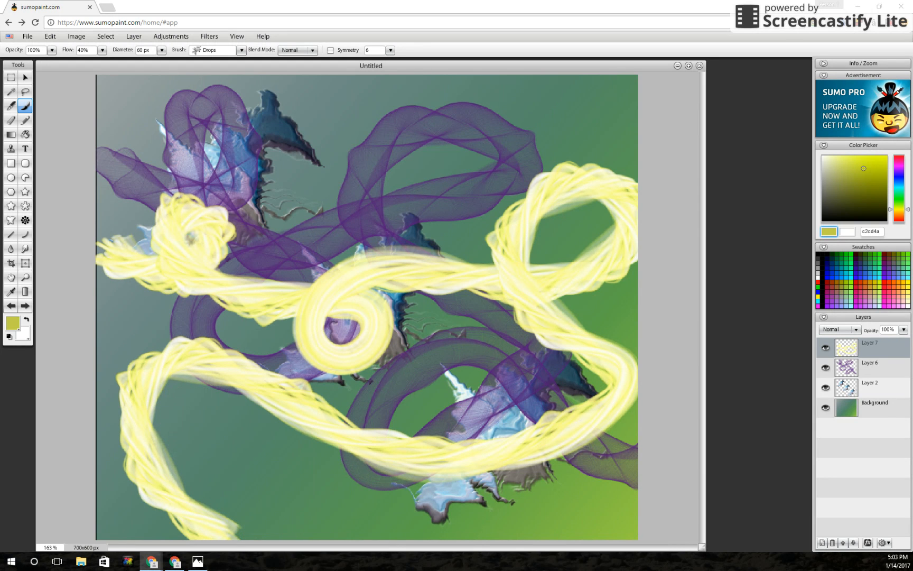
Add a new layer above Layer 7 and hide Layer 7, Layer 6, Layer 2 and the Background.
{"action": "left_click", "coordinate": [822, 543]}
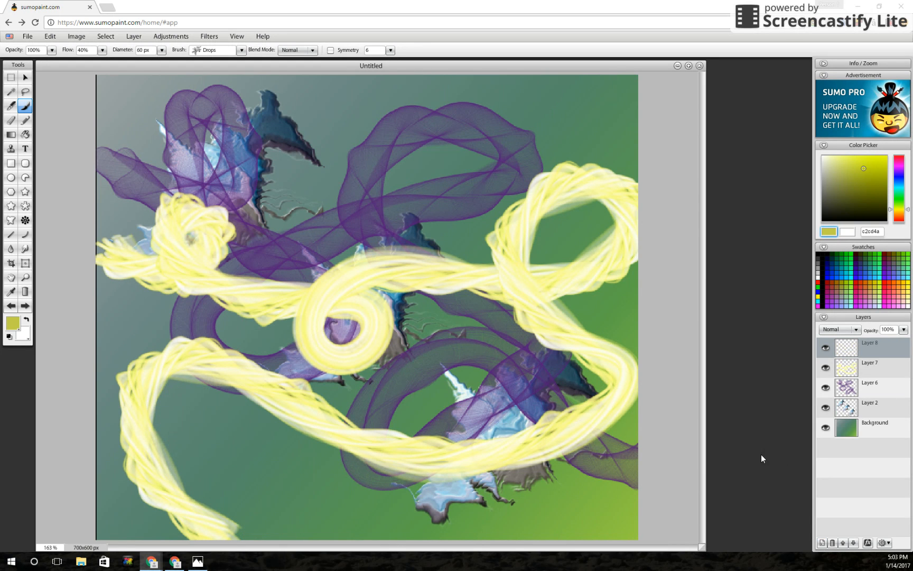
{"action": "left_click", "coordinate": [826, 368]}
{"action": "left_click", "coordinate": [827, 387]}
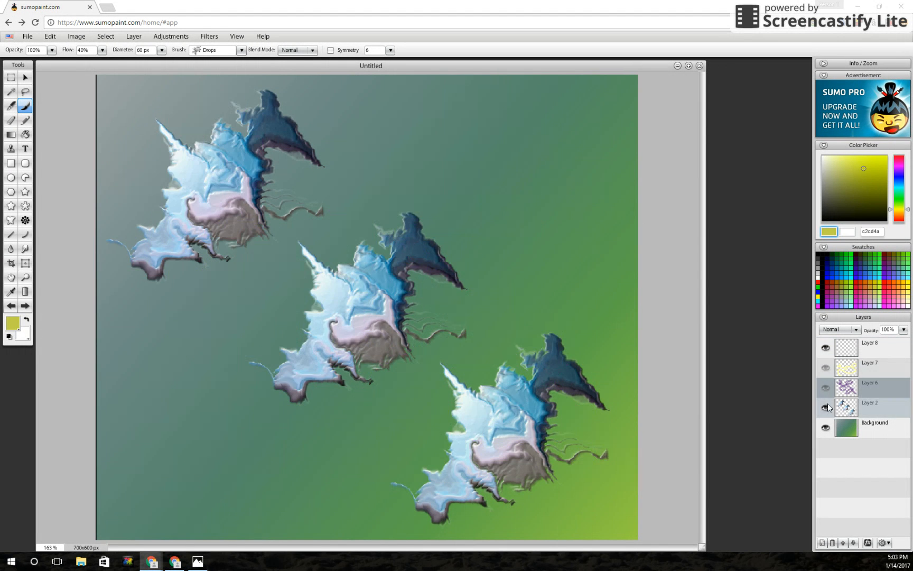
{"action": "left_click", "coordinate": [826, 407]}
{"action": "left_click", "coordinate": [827, 429]}
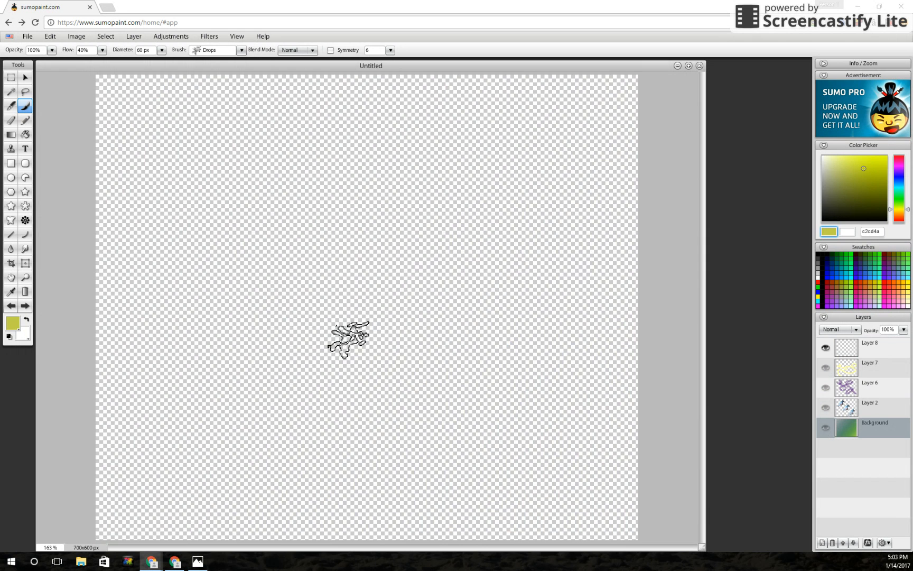
Make Layer 8 active and set up the Flora 5 brush with Gravity and Random Rotate off and Symmetry 6 enabled.
{"action": "double_click", "coordinate": [882, 348]}
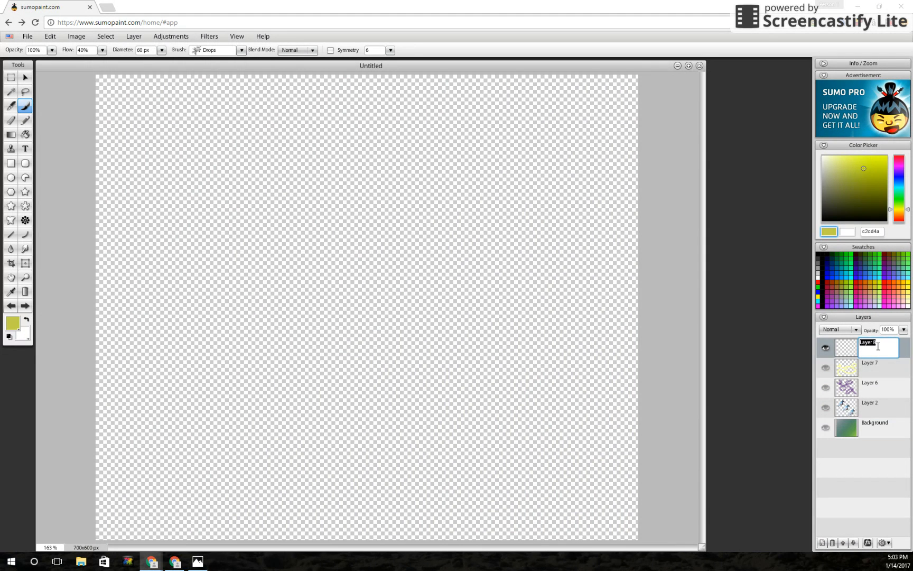
{"action": "left_click", "coordinate": [241, 50]}
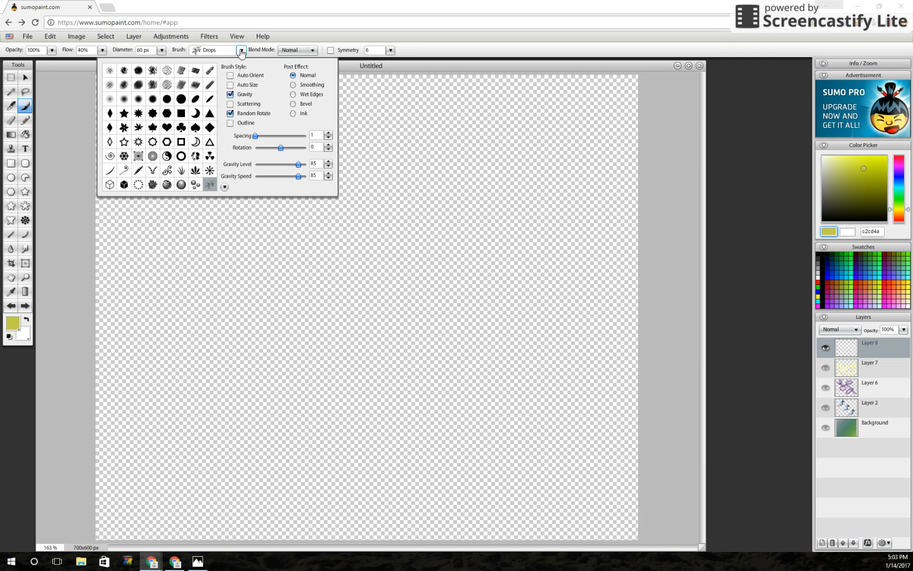
{"action": "left_click", "coordinate": [167, 171]}
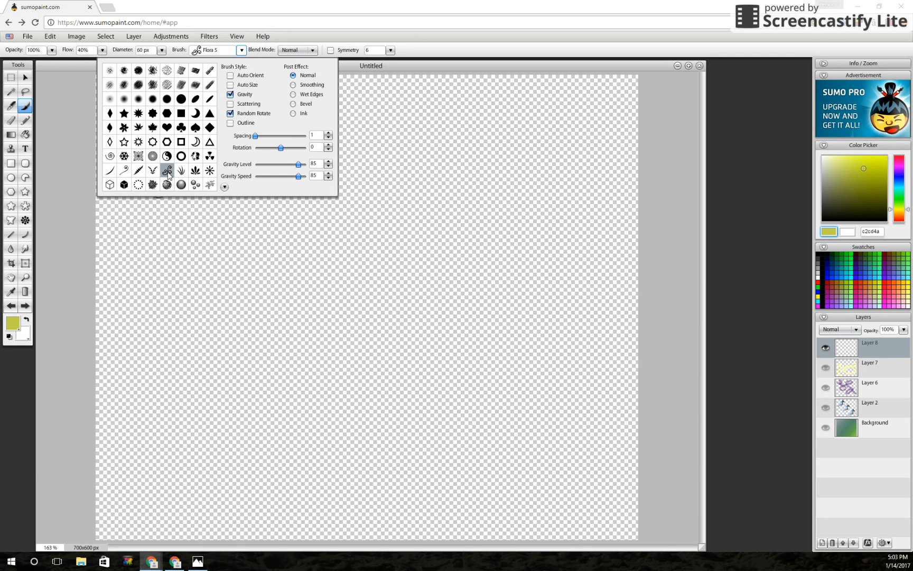
{"action": "left_click", "coordinate": [230, 94]}
{"action": "left_click", "coordinate": [231, 115]}
{"action": "left_click", "coordinate": [331, 51]}
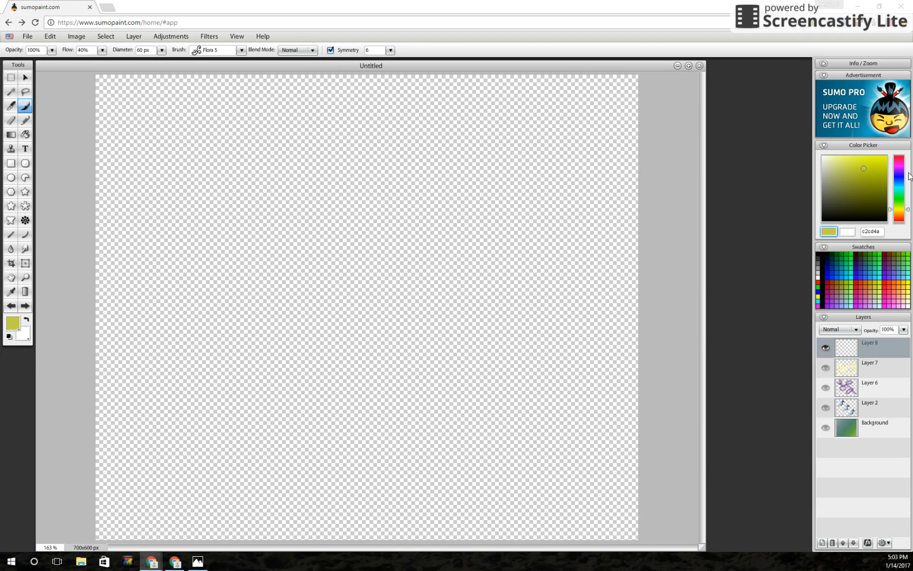
Choose crimson 8e1c3f, set flow to 100% and diameter to 149 px, and stamp a ring of flourishes around the canvas centre.
{"action": "mouse_move", "coordinate": [899, 205]}
{"action": "left_mouse_down"}
{"action": "mouse_move", "coordinate": [905, 163]}
{"action": "mouse_move", "coordinate": [872, 174]}
{"action": "mouse_move", "coordinate": [875, 185]}
{"action": "left_mouse_up"}
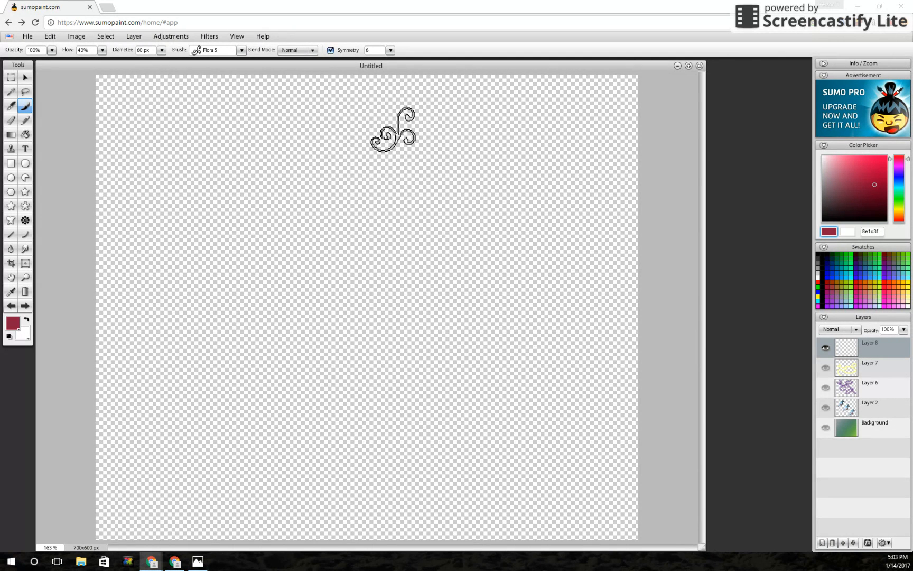
{"action": "left_click", "coordinate": [102, 51]}
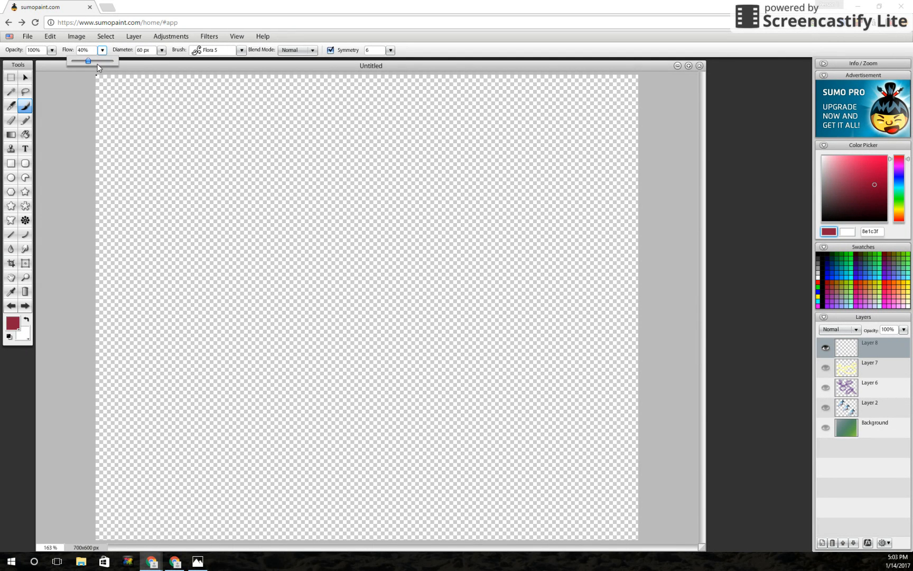
{"action": "left_click_drag", "start_coordinate": [96, 63], "coordinate": [156, 67]}
{"action": "left_click", "coordinate": [161, 50]}
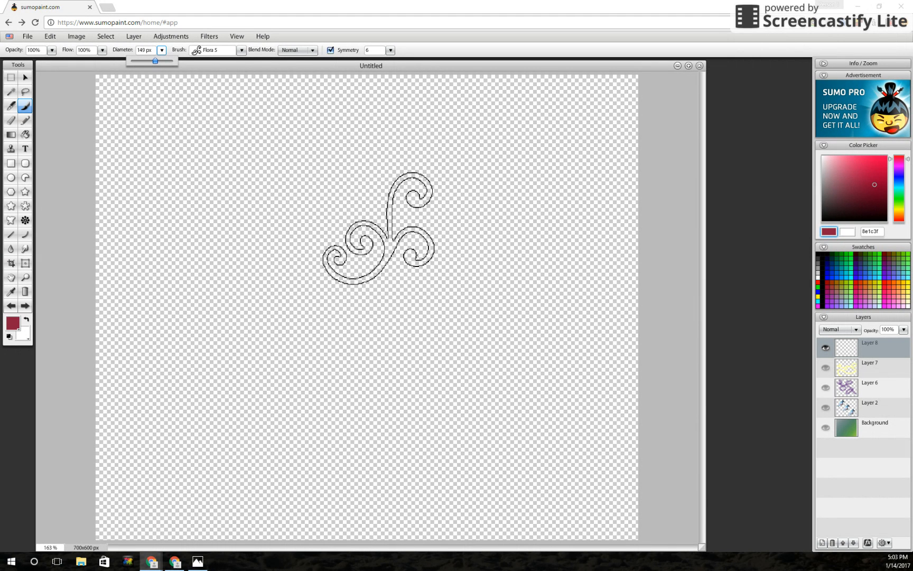
{"action": "left_click", "coordinate": [379, 228]}
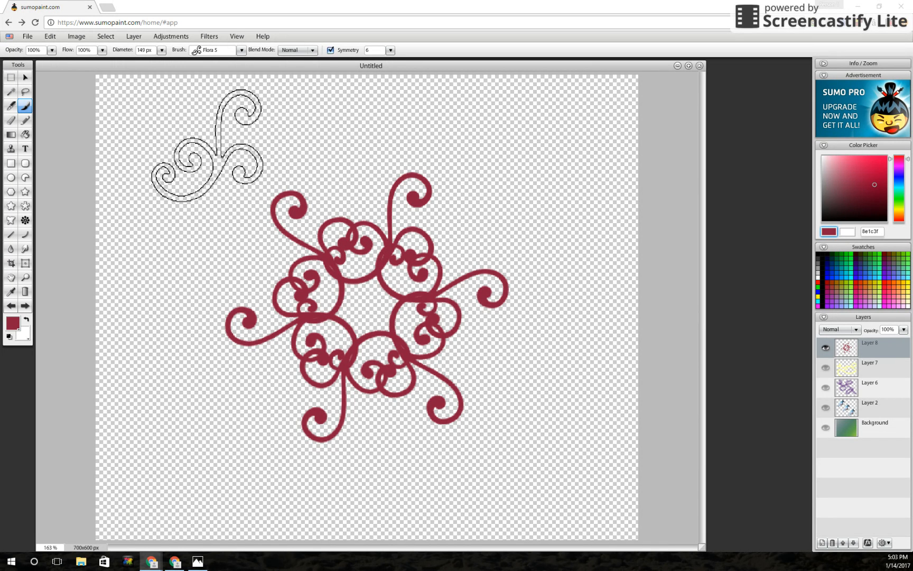
Reduce the brush diameter to 68 px and stamp smaller flourishes between the outer curls of the ring.
{"action": "left_click", "coordinate": [162, 50]}
{"action": "left_click_drag", "start_coordinate": [155, 62], "coordinate": [143, 60]}
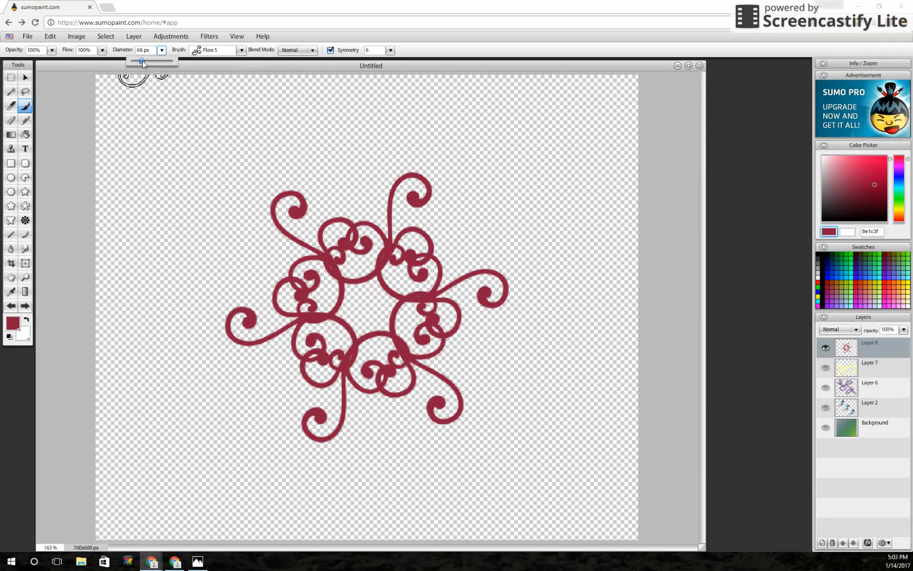
{"action": "left_click", "coordinate": [454, 217]}
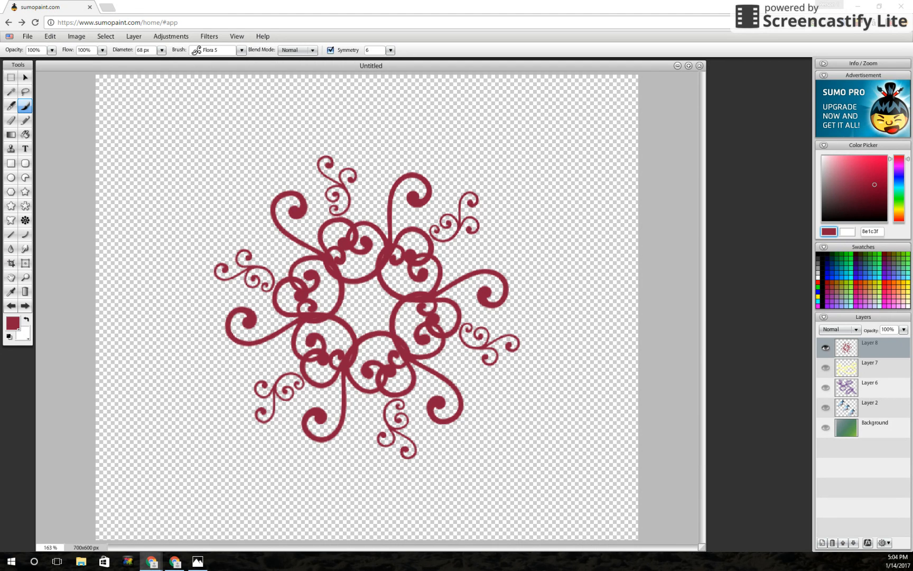
Apply a Drop Shadow layer effect with strength 18 to the crimson ornament on Layer 8.
{"action": "left_click", "coordinate": [136, 36]}
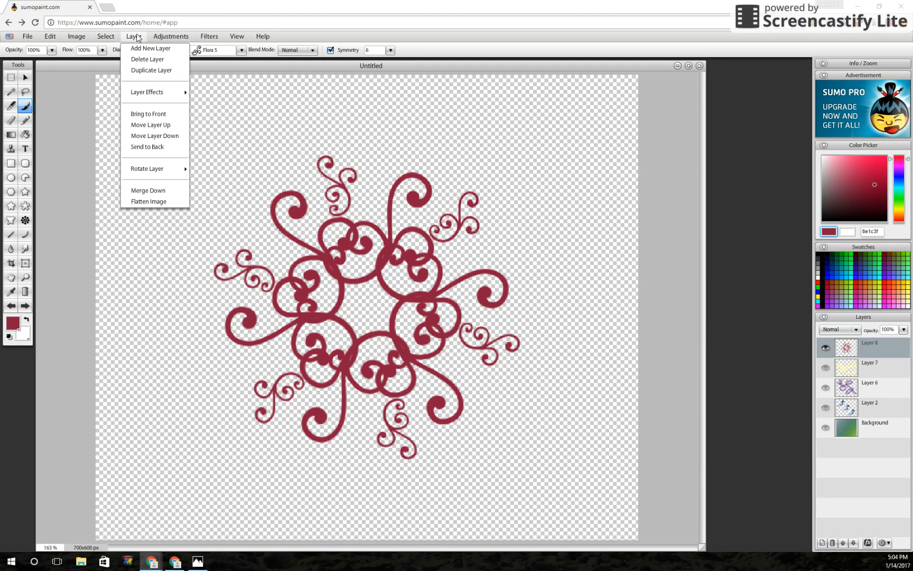
{"action": "mouse_move", "coordinate": [150, 92]}
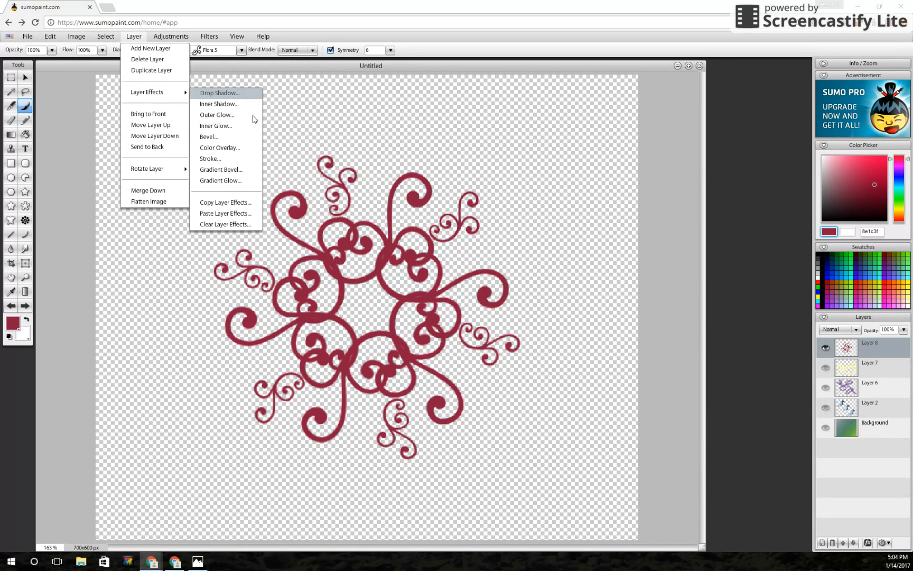
{"action": "left_click", "coordinate": [227, 93]}
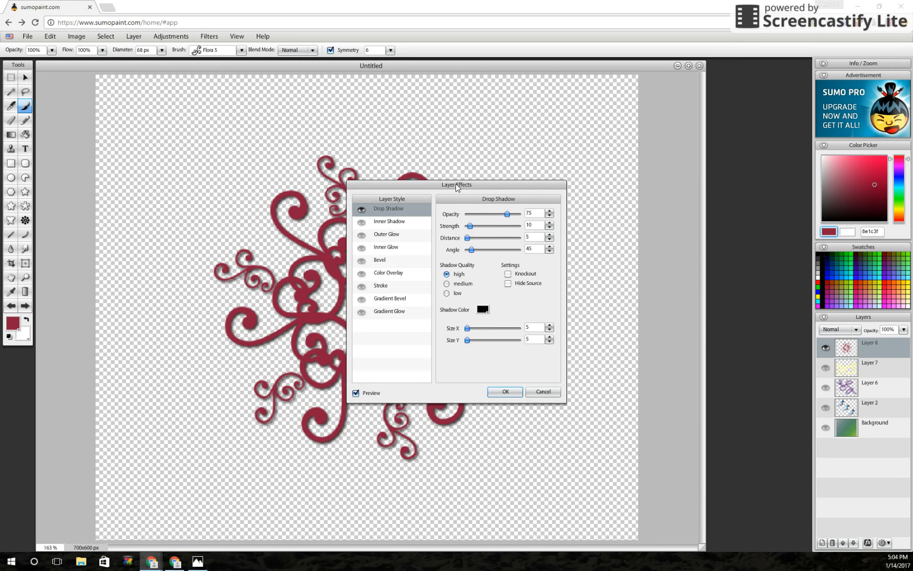
{"action": "left_click_drag", "start_coordinate": [457, 185], "coordinate": [568, 145]}
{"action": "left_click_drag", "start_coordinate": [580, 187], "coordinate": [589, 190]}
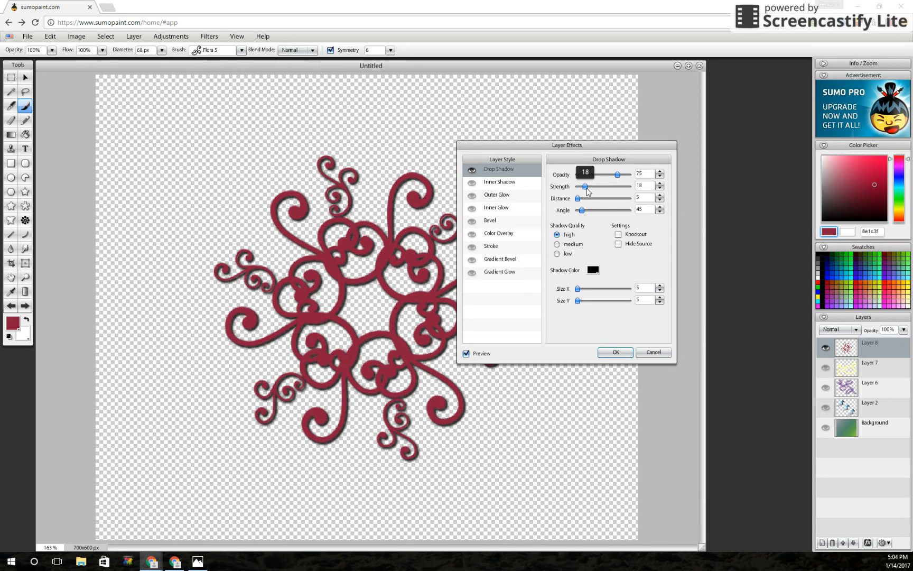
{"action": "left_click", "coordinate": [616, 352]}
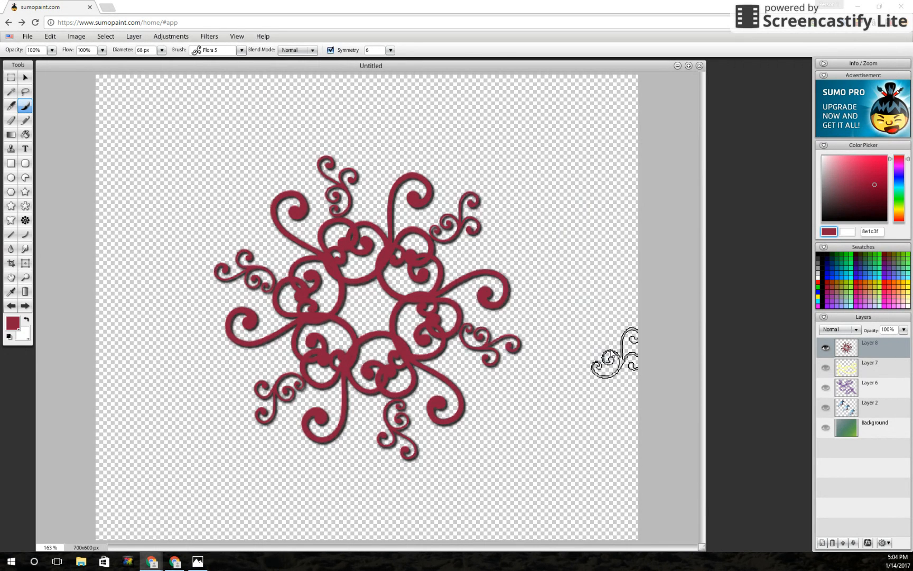
Add a Bevel layer effect with its default settings to the crimson ornament.
{"action": "left_click", "coordinate": [133, 36]}
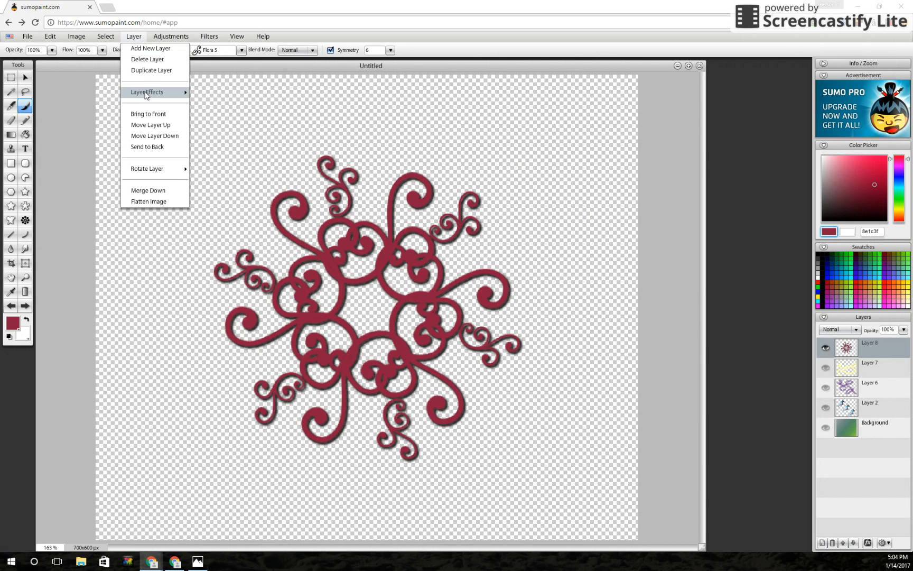
{"action": "mouse_move", "coordinate": [146, 93]}
{"action": "left_click", "coordinate": [210, 138]}
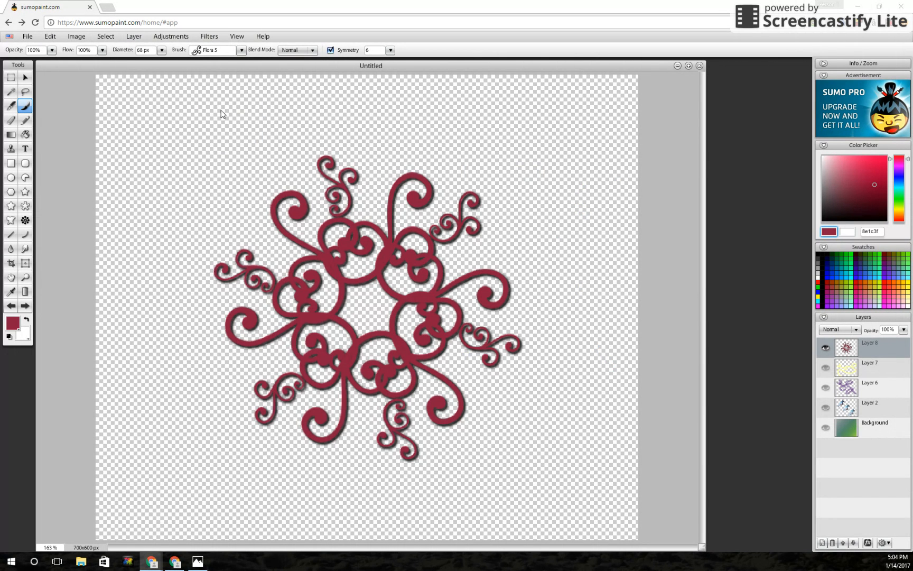
{"action": "left_click", "coordinate": [506, 392]}
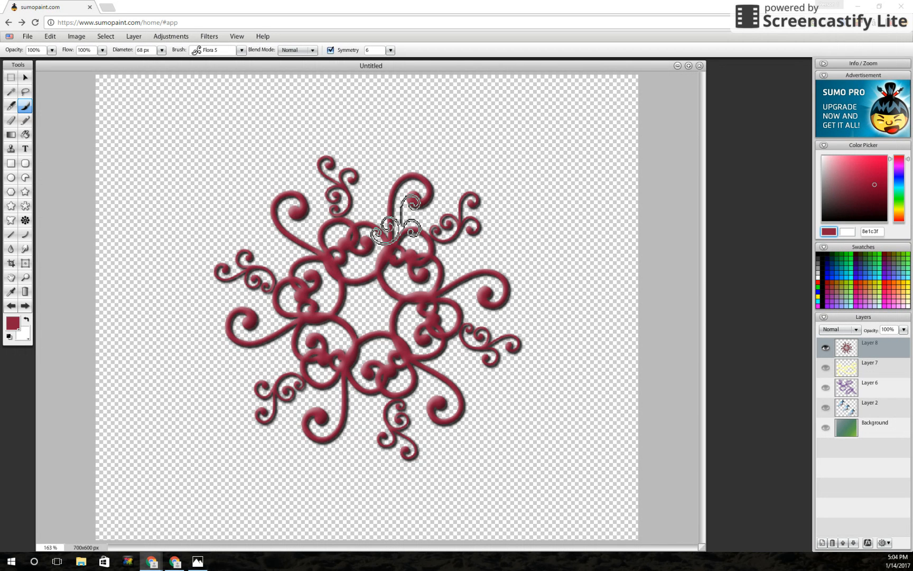
Darken the crimson ornament with a Hue / Saturation adjustment.
{"action": "left_click", "coordinate": [173, 38]}
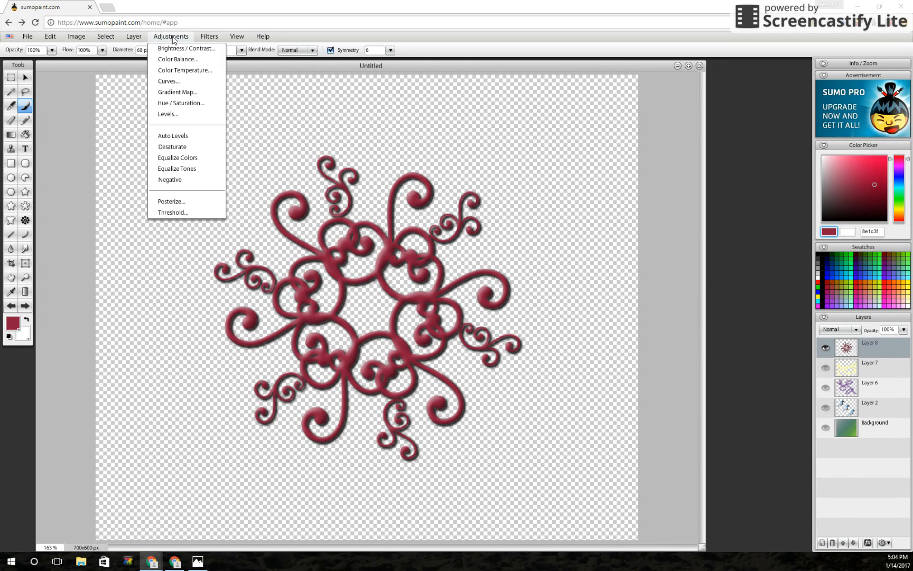
{"action": "left_click", "coordinate": [185, 105]}
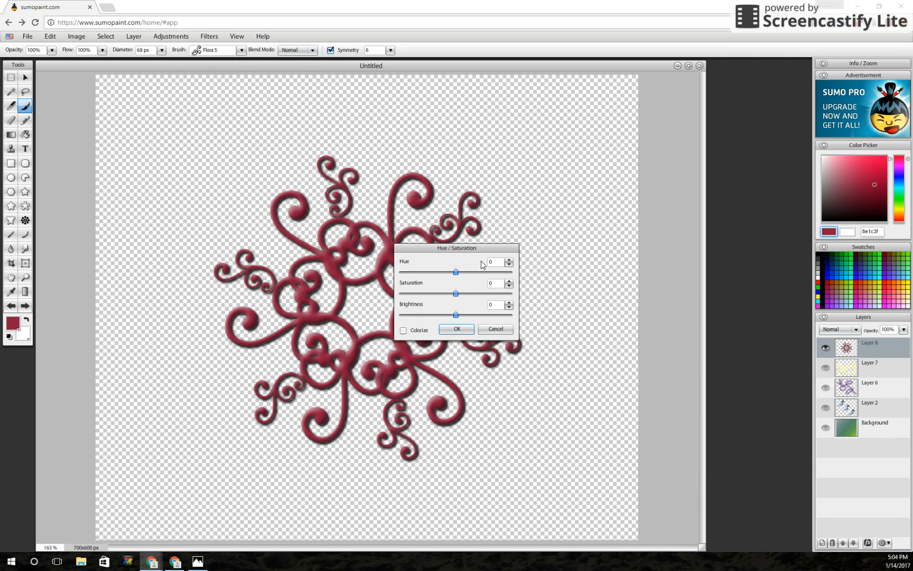
{"action": "mouse_move", "coordinate": [470, 248]}
{"action": "left_mouse_down"}
{"action": "mouse_move", "coordinate": [585, 212]}
{"action": "mouse_move", "coordinate": [580, 240]}
{"action": "mouse_move", "coordinate": [587, 241]}
{"action": "mouse_move", "coordinate": [561, 243]}
{"action": "mouse_move", "coordinate": [588, 259]}
{"action": "mouse_move", "coordinate": [553, 256]}
{"action": "mouse_move", "coordinate": [583, 283]}
{"action": "mouse_move", "coordinate": [550, 286]}
{"action": "mouse_move", "coordinate": [568, 286]}
{"action": "left_mouse_up"}
{"action": "left_click", "coordinate": [572, 293]}
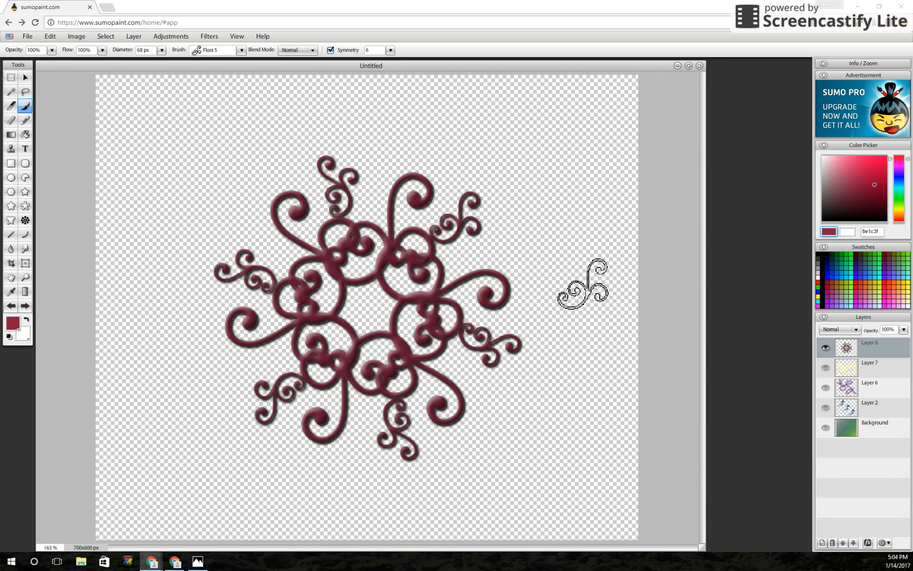
Show Layer 7, Layer 6, Layer 2 and the Background again.
{"action": "left_click", "coordinate": [825, 368]}
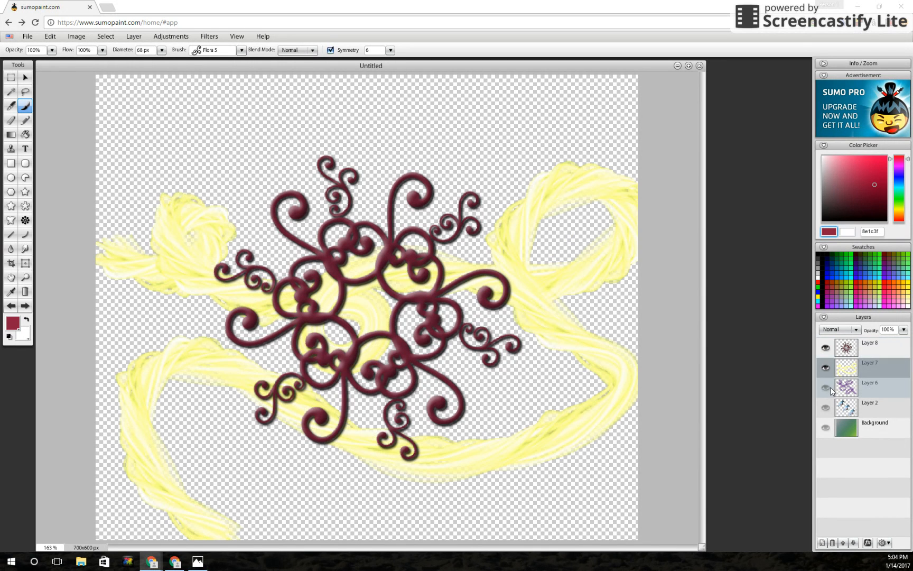
{"action": "left_click", "coordinate": [826, 388]}
{"action": "left_click", "coordinate": [826, 407]}
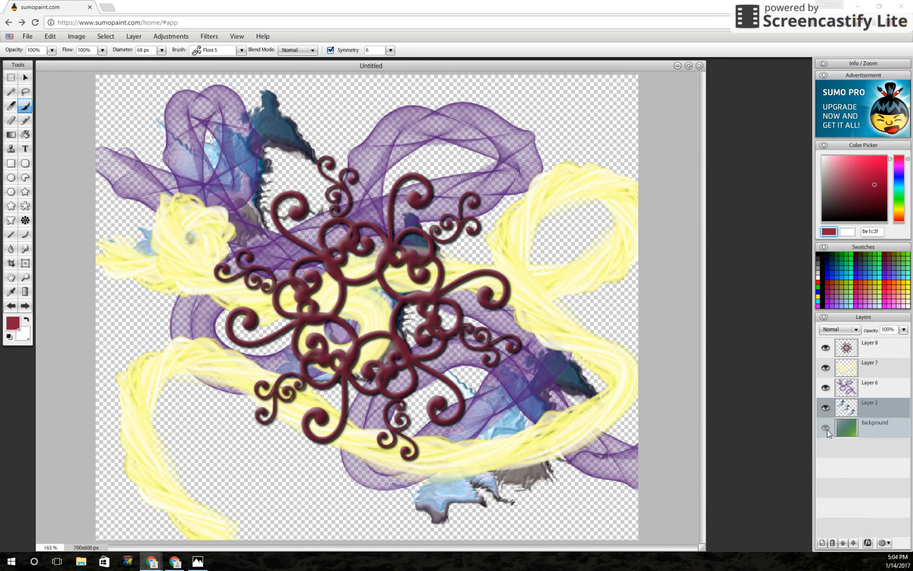
{"action": "left_click", "coordinate": [825, 429]}
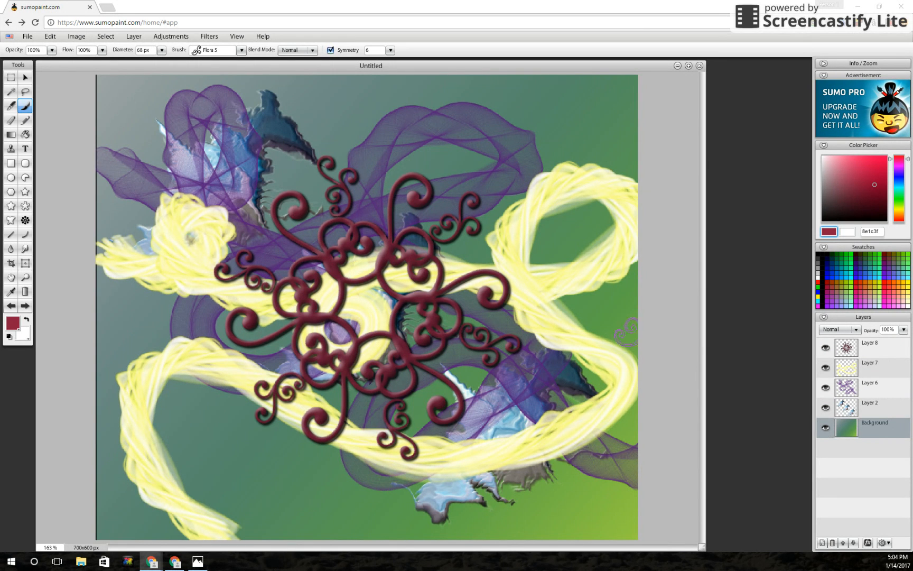
Move the yellow rope on Layer 7 slightly down and left, and the ornament on Layer 8 towards the lower right.
{"action": "double_click", "coordinate": [870, 363]}
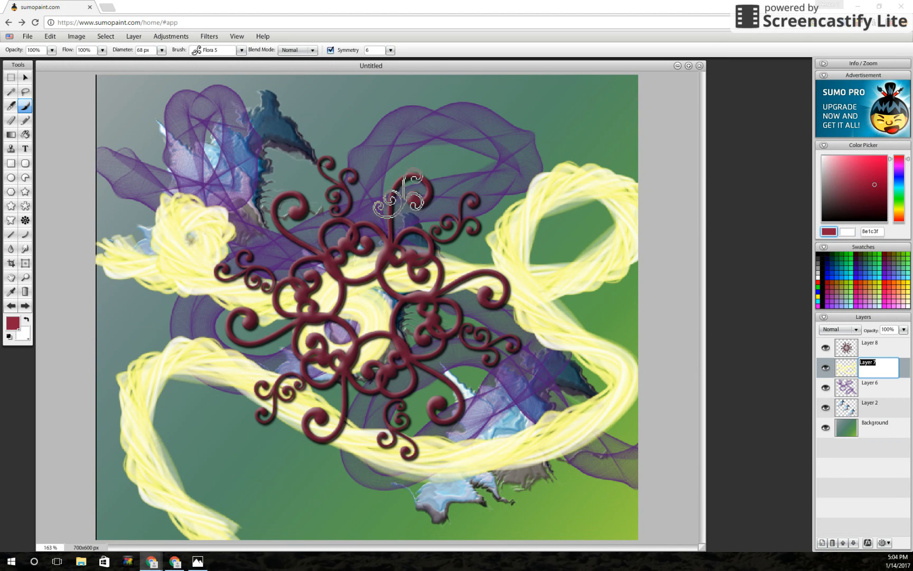
{"action": "left_click", "coordinate": [25, 77]}
{"action": "left_click_drag", "start_coordinate": [575, 335], "coordinate": [559, 344]}
{"action": "left_click", "coordinate": [870, 347]}
{"action": "left_click_drag", "start_coordinate": [443, 329], "coordinate": [502, 357]}
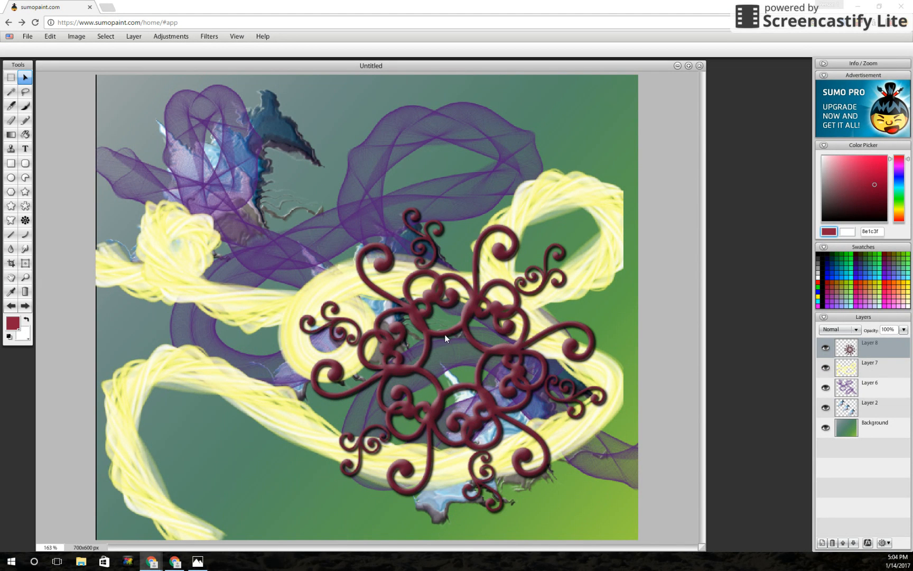
Reorder Layer 6 to the top of the layer stack and hide Layer 2.
{"action": "left_click", "coordinate": [877, 384]}
{"action": "left_click_drag", "start_coordinate": [877, 385], "coordinate": [884, 344]}
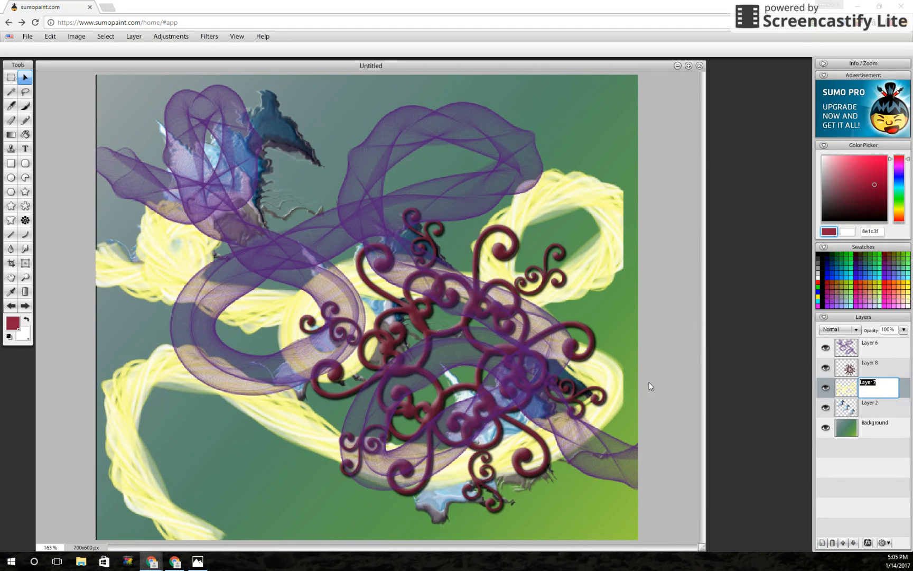
{"action": "left_click", "coordinate": [826, 407]}
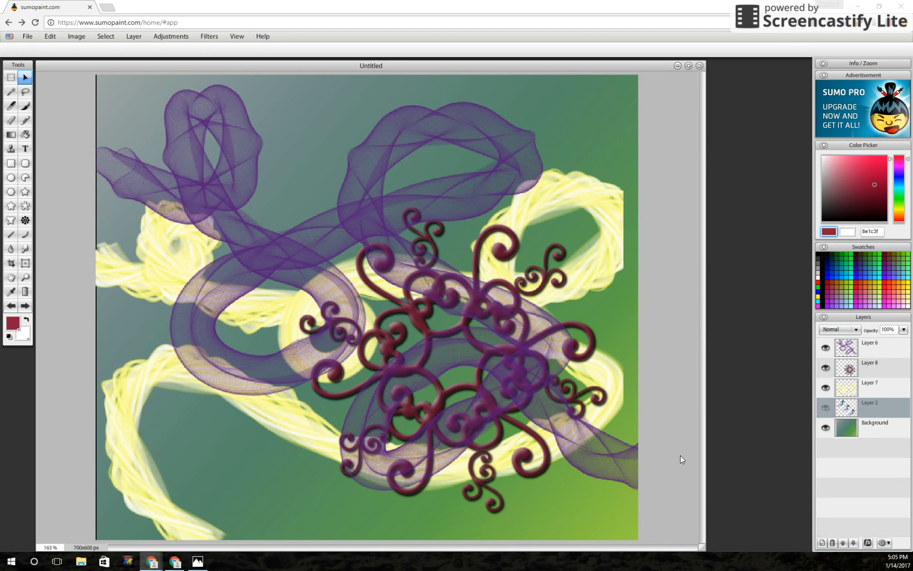
Delete the hidden Layer 2 from the layer stack.
{"action": "left_click", "coordinate": [832, 542]}
Move the purple ribbon on Layer 6 slightly down and right, and the ornament on Layer 8 left and slightly up.
{"action": "double_click", "coordinate": [872, 350]}
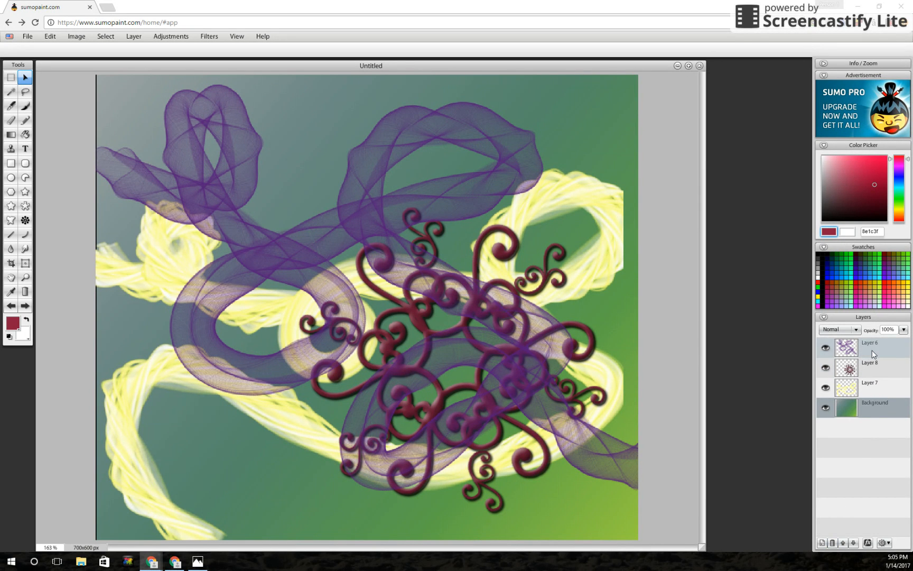
{"action": "left_click_drag", "start_coordinate": [416, 207], "coordinate": [418, 214]}
{"action": "double_click", "coordinate": [872, 363]}
{"action": "left_click_drag", "start_coordinate": [413, 318], "coordinate": [359, 312]}
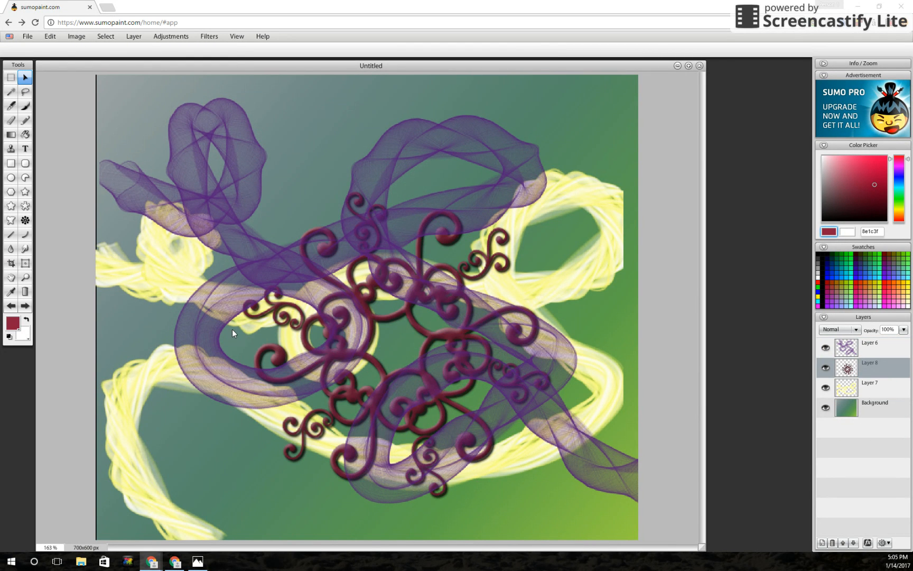
Save the image to the computer in JPG format as SumoPaint2 in the Sumo Paint folder on the Desktop.
{"action": "left_click", "coordinate": [28, 37]}
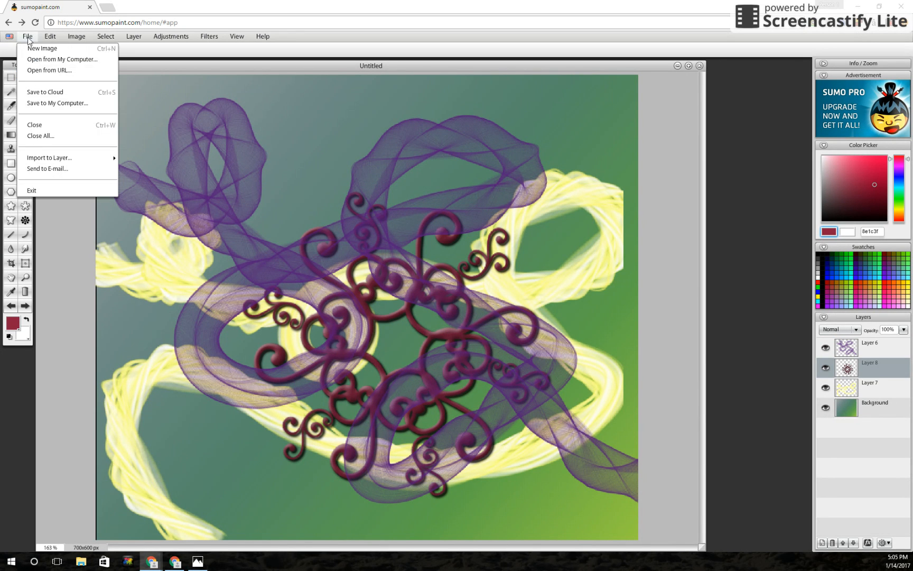
{"action": "left_click", "coordinate": [54, 103]}
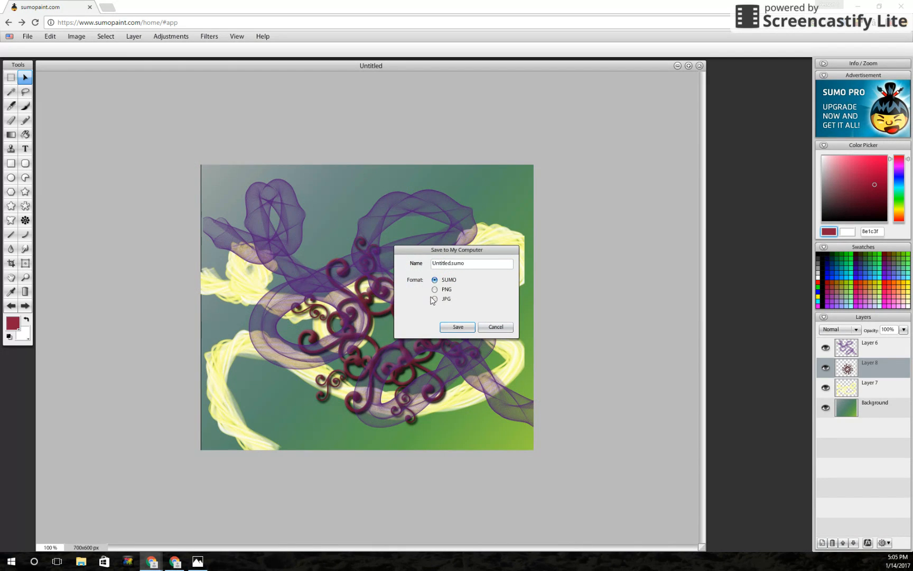
{"action": "left_click", "coordinate": [435, 300]}
{"action": "left_click", "coordinate": [458, 327]}
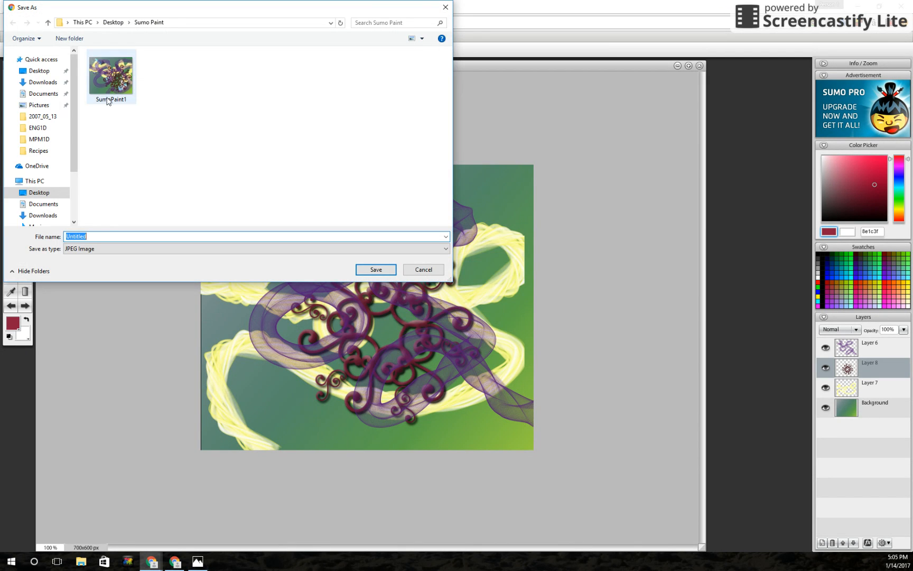
{"action": "type", "text": "S"}
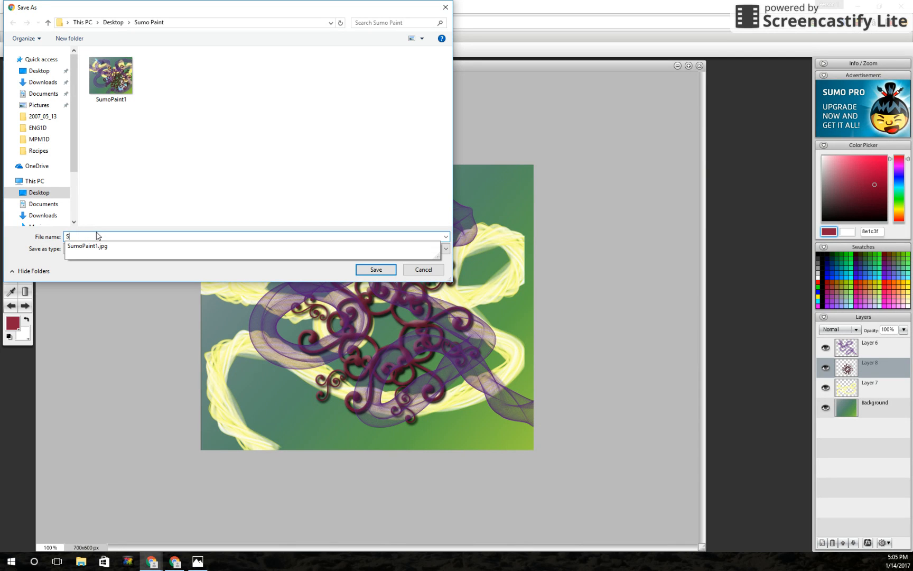
{"action": "type", "text": "umoPaint2"}
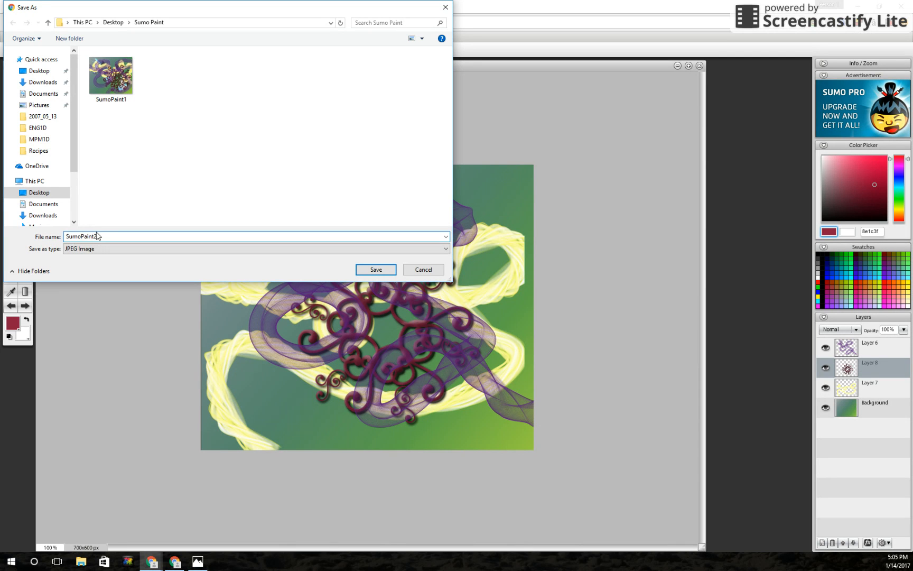
{"action": "left_click", "coordinate": [376, 268]}
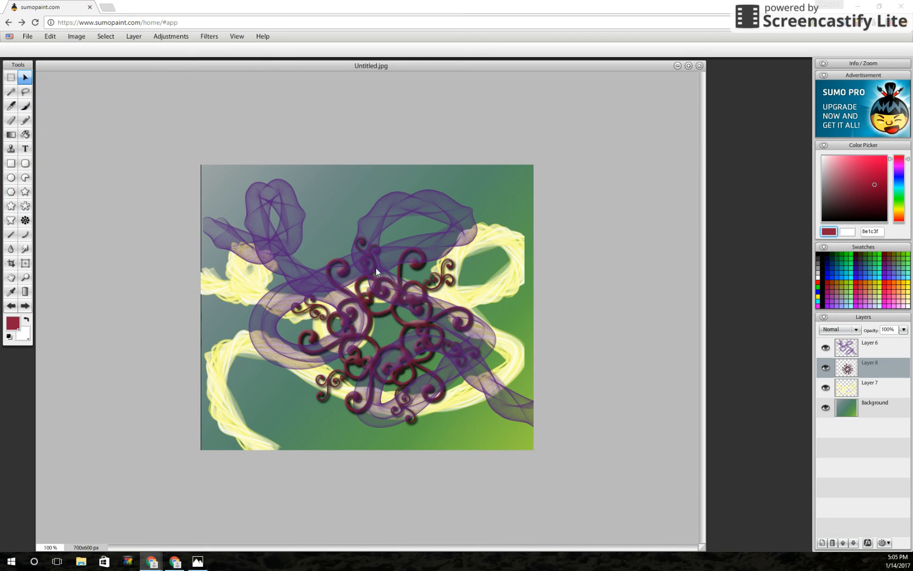